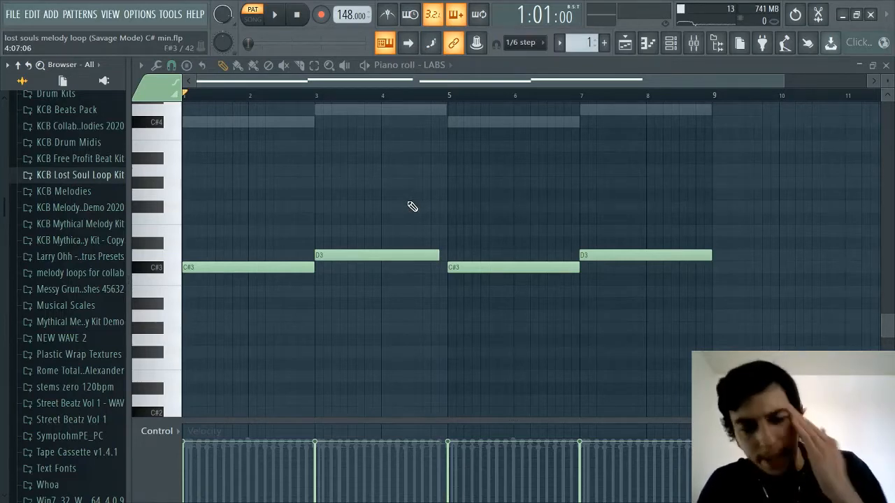
# Open the LABS channel's instrument window to examine its Opia: Tape Warps Major preset
pyautogui.scroll(1, 412, 207)
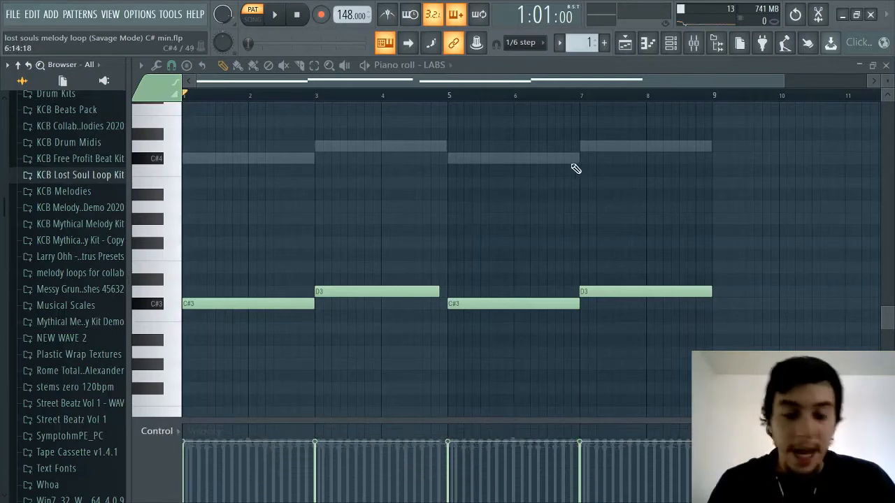
pyautogui.click(671, 45)
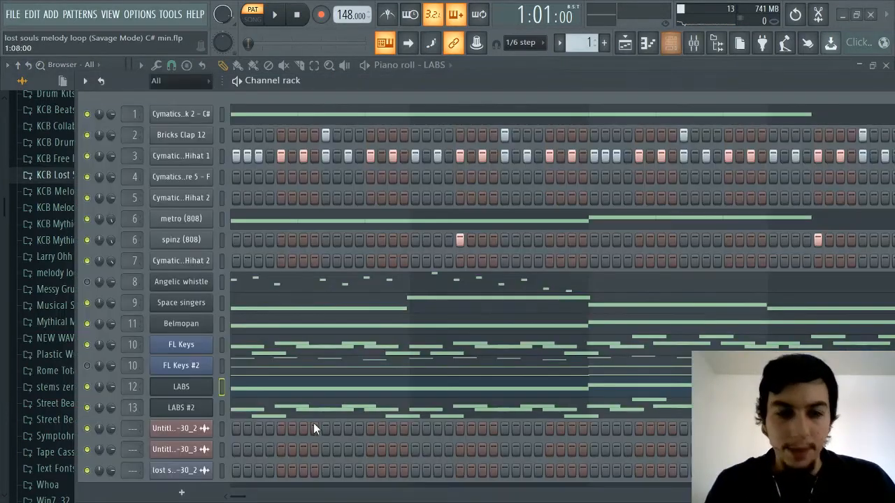
pyautogui.click(174, 393)
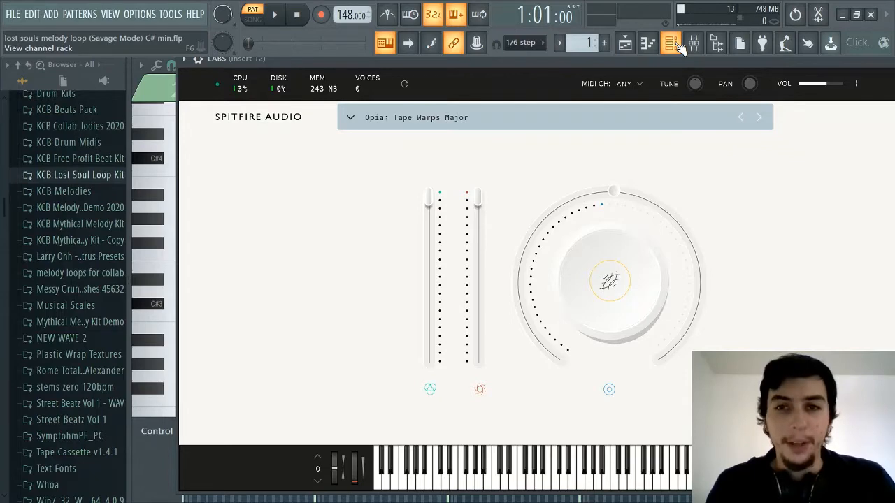
pyautogui.click(672, 43)
pyautogui.click(673, 43)
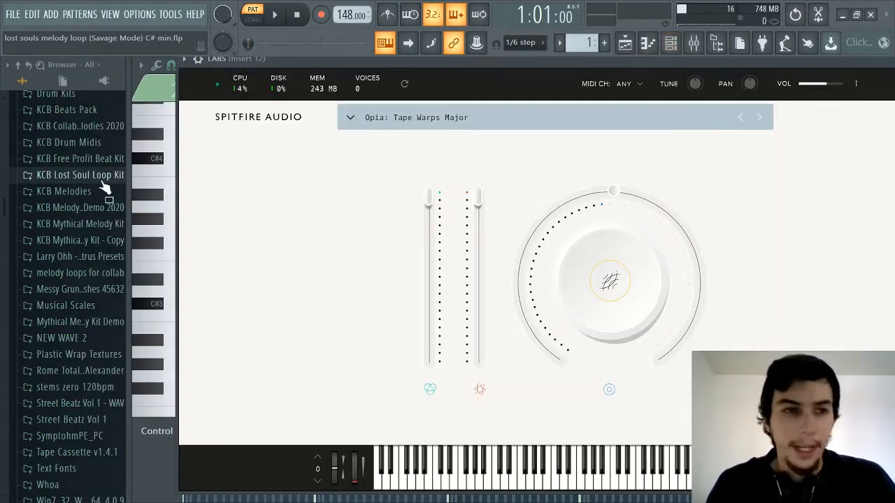
# Browse the plugin database to the installed VST generators and look for LABS and Twisted Energy
pyautogui.scroll(8, 84, 196)
pyautogui.click(74, 135)
pyautogui.click(62, 186)
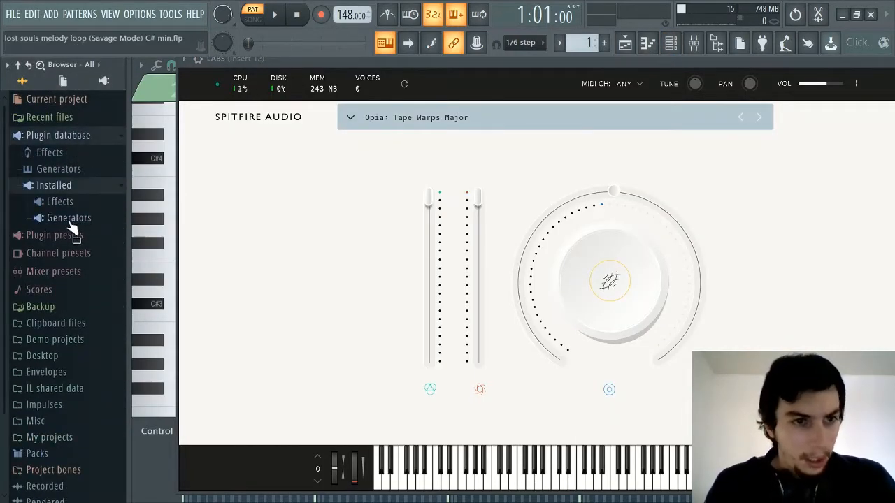
pyautogui.click(70, 218)
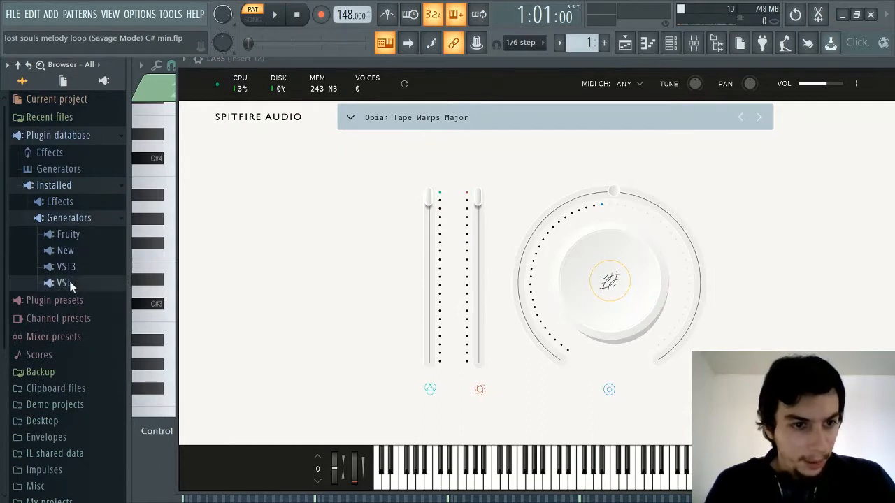
pyautogui.click(70, 283)
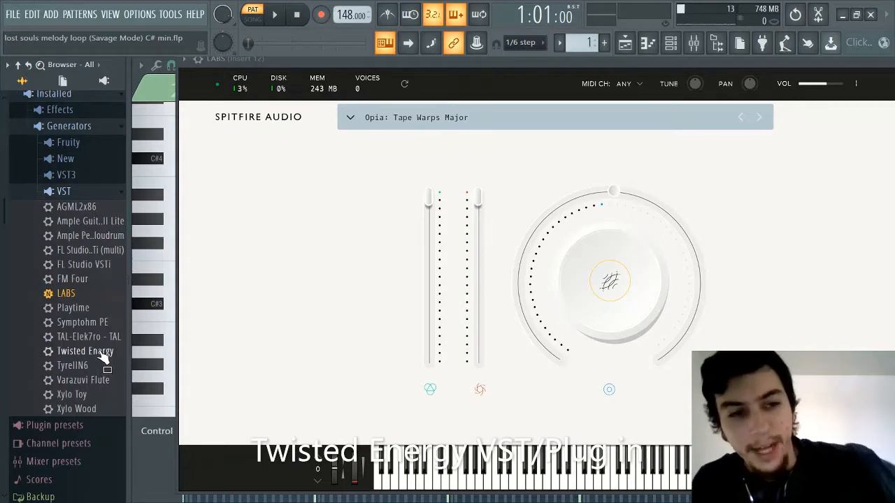
# Collapse the VST generator list and close the LABS instrument window
pyautogui.click(67, 194)
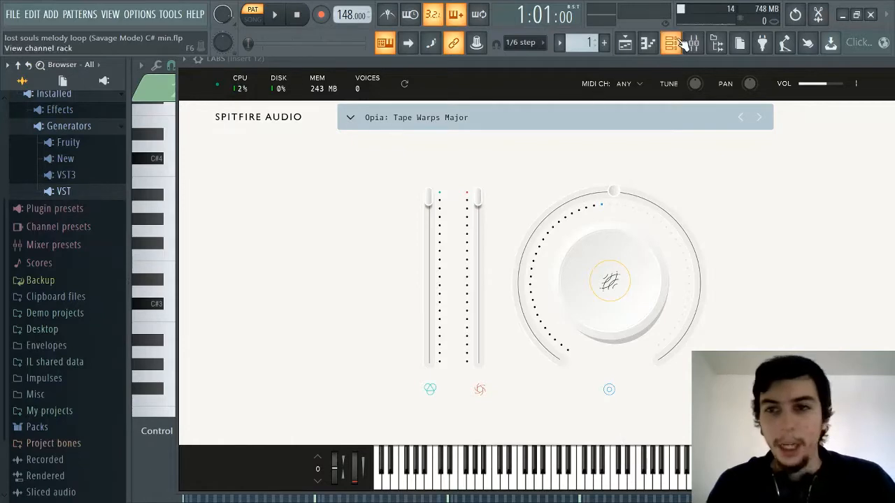
pyautogui.moveTo(571, 69); pyautogui.dragTo(387, 75)
pyautogui.click(697, 70)
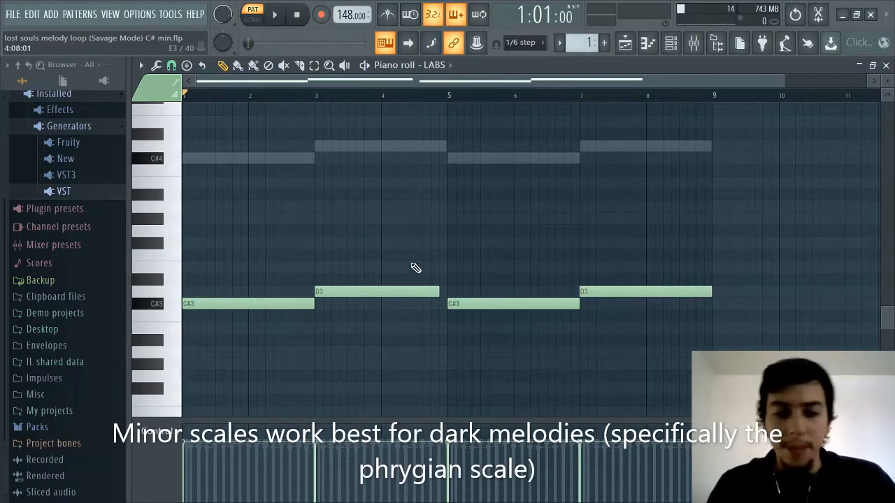
# Examine the piano roll's scale highlighting options for the root note C# and the Other Phrygian scale
pyautogui.scroll(2, 360, 92)
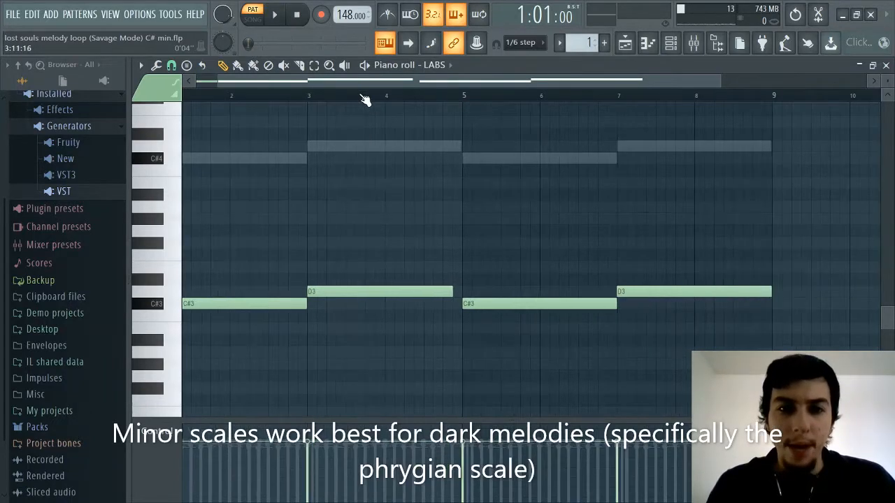
pyautogui.click(141, 65)
pyautogui.moveTo(162, 140)
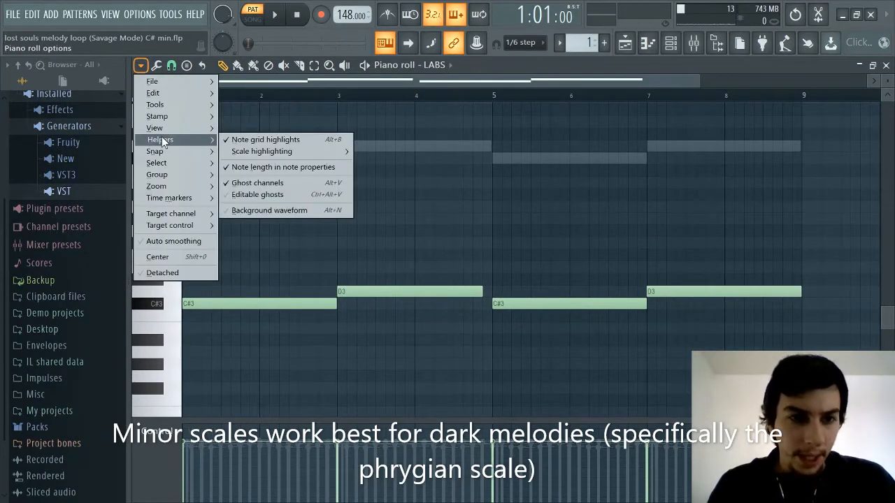
pyautogui.moveTo(234, 154)
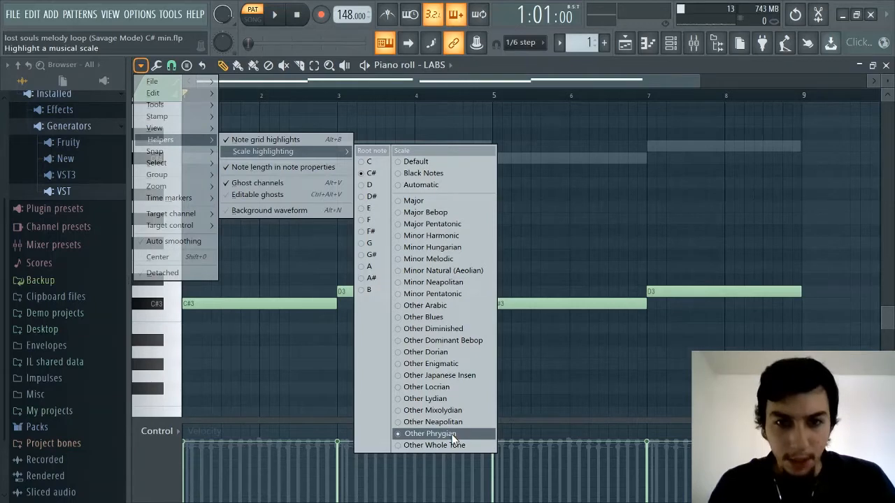
pyautogui.click(512, 186)
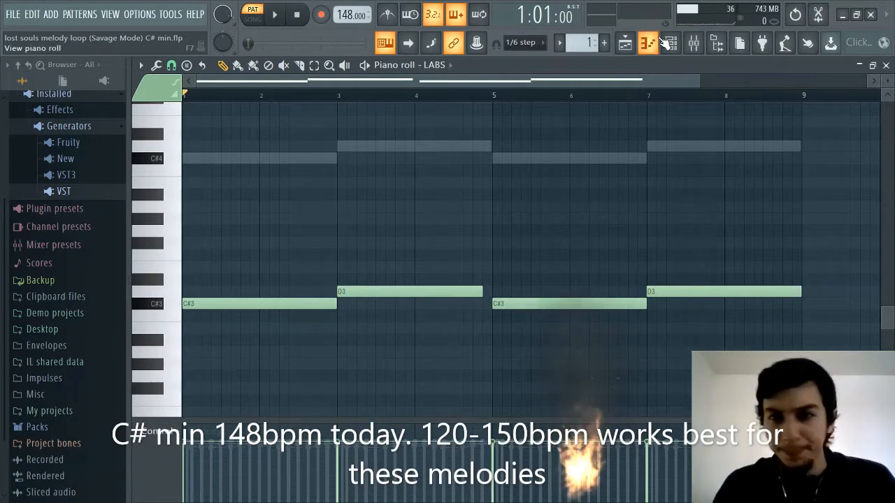
# Review the preset in the LABS instrument window, closing with the LABS notes shown in the piano roll
pyautogui.click(671, 44)
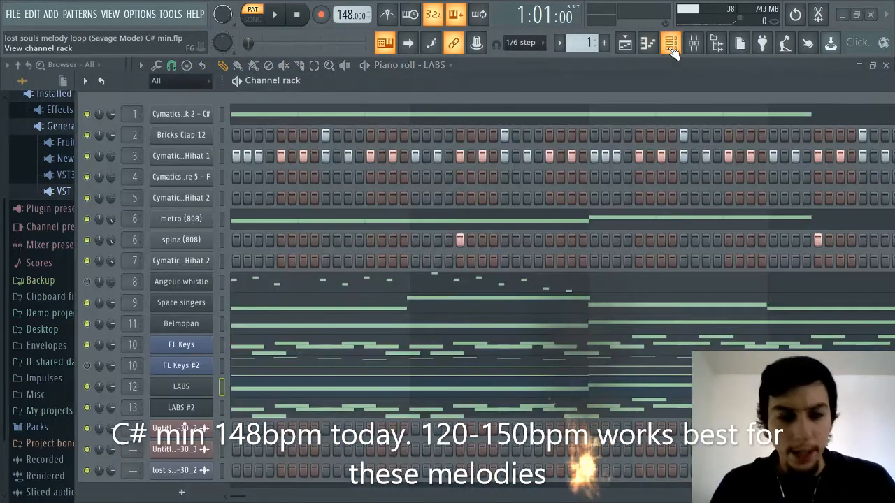
pyautogui.click(186, 393)
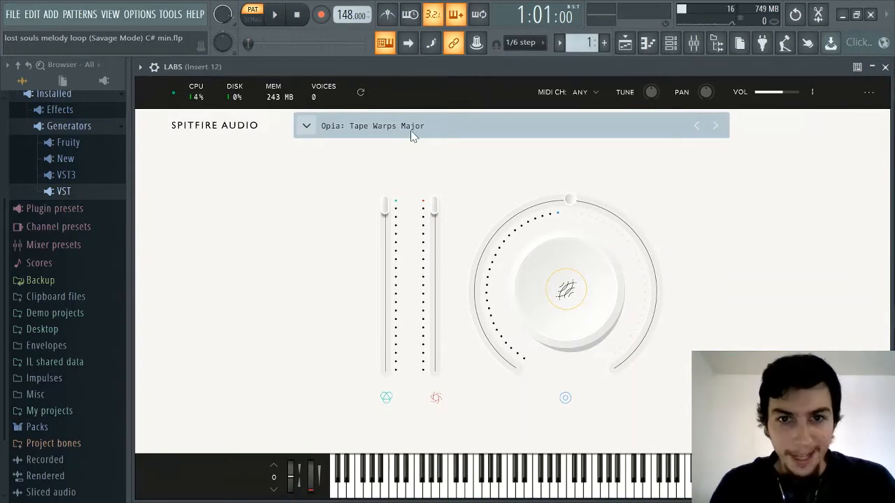
pyautogui.click(669, 46)
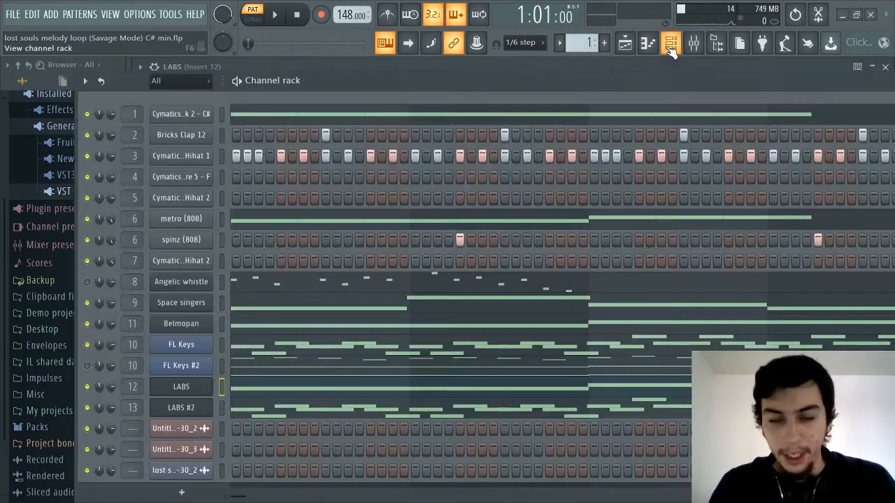
pyautogui.click(648, 44)
pyautogui.click(671, 44)
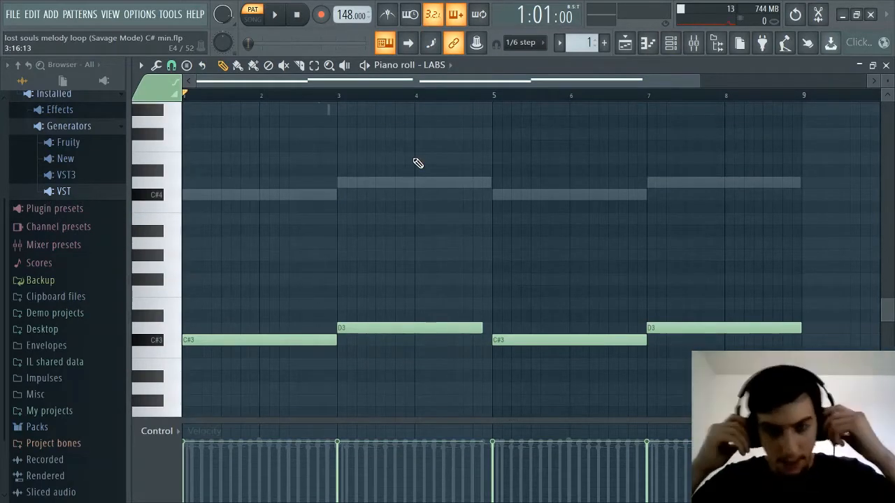
# Play the pattern to hear the LABS background melody and stop it near the end of bar 8
pyautogui.press('space')
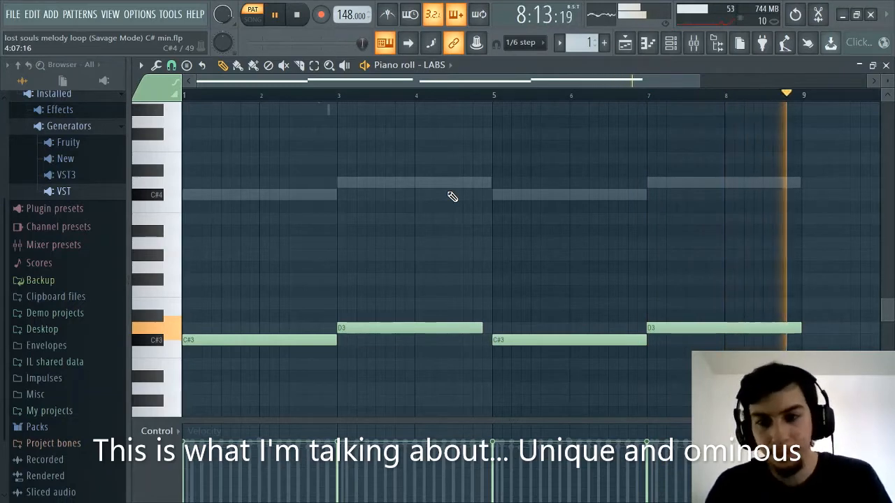
pyautogui.press('space')
pyautogui.scroll(-2, 447, 217)
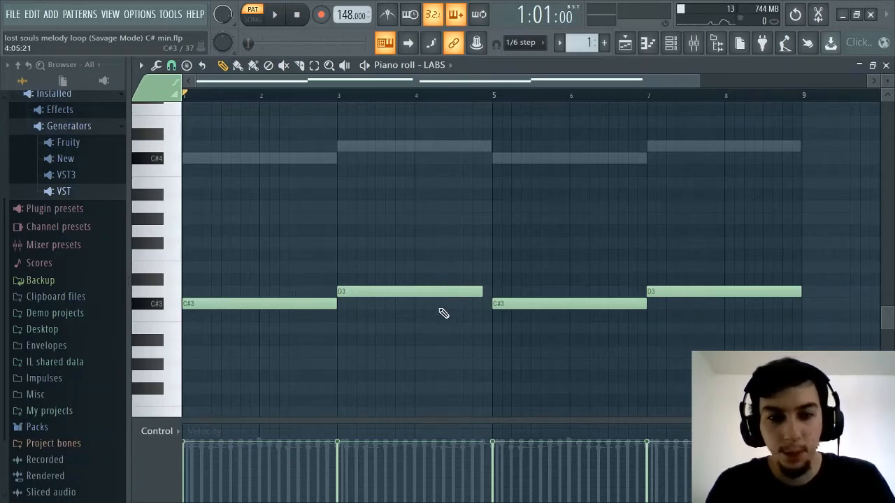
# Select the Belmopan channel in the channel rack and show its notes in the piano roll
pyautogui.click(693, 43)
pyautogui.click(694, 43)
pyautogui.click(671, 44)
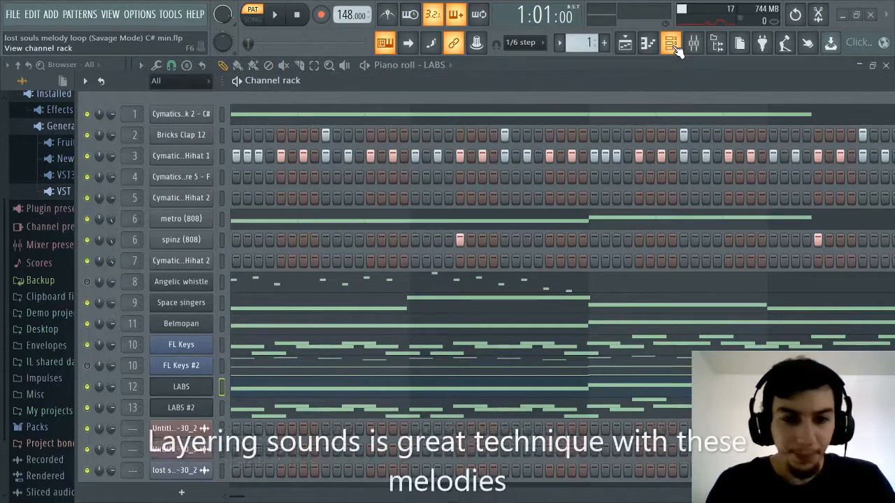
pyautogui.click(675, 47)
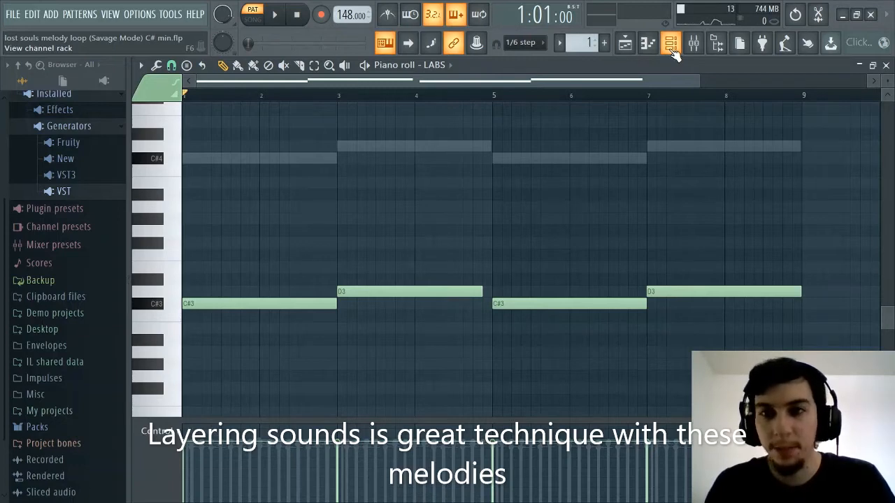
pyautogui.click(671, 44)
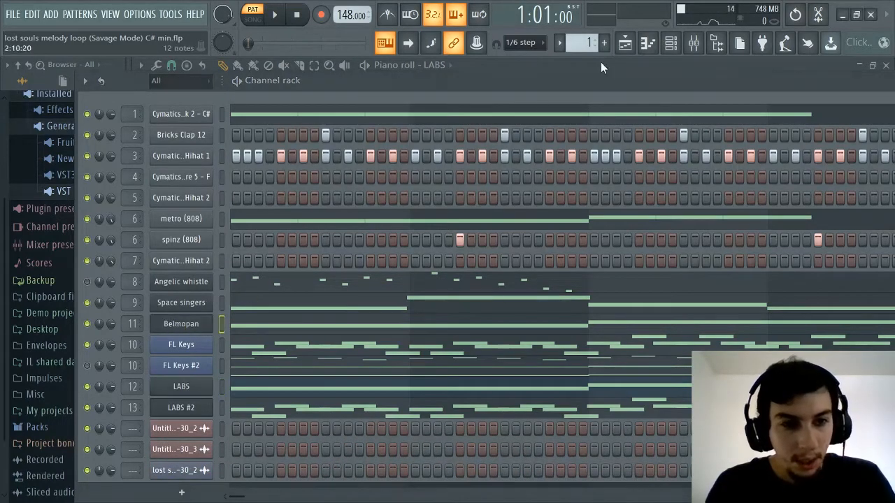
pyautogui.click(648, 44)
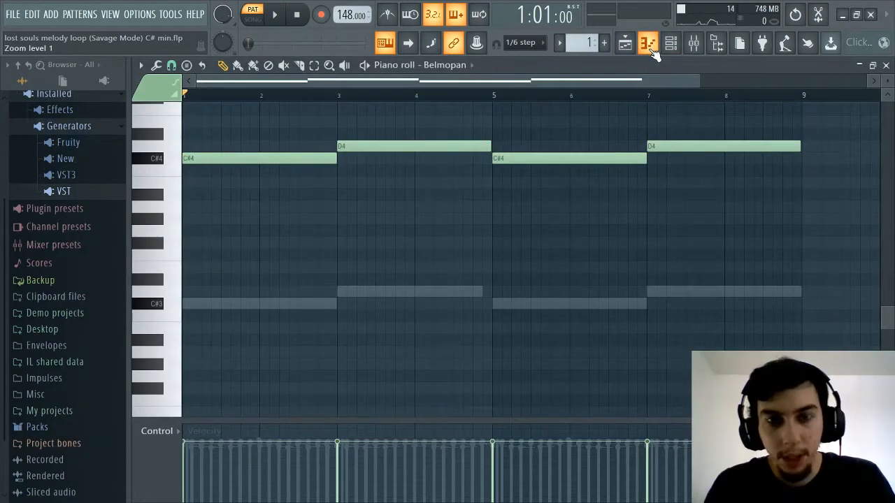
pyautogui.scroll(1, 483, 206)
# Open the Belmopan instrument and bring up the mixer at its track, Insert 11
pyautogui.click(671, 44)
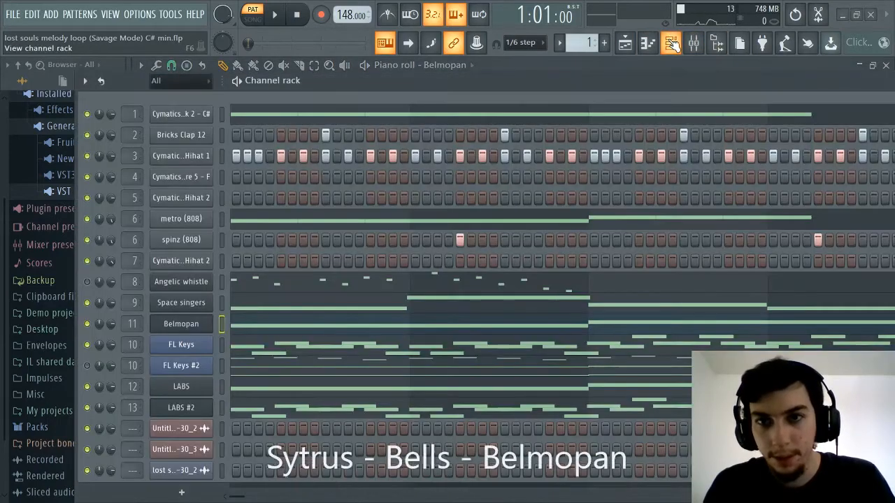
pyautogui.click(671, 44)
pyautogui.click(671, 44)
pyautogui.click(179, 324)
pyautogui.click(673, 45)
pyautogui.click(692, 44)
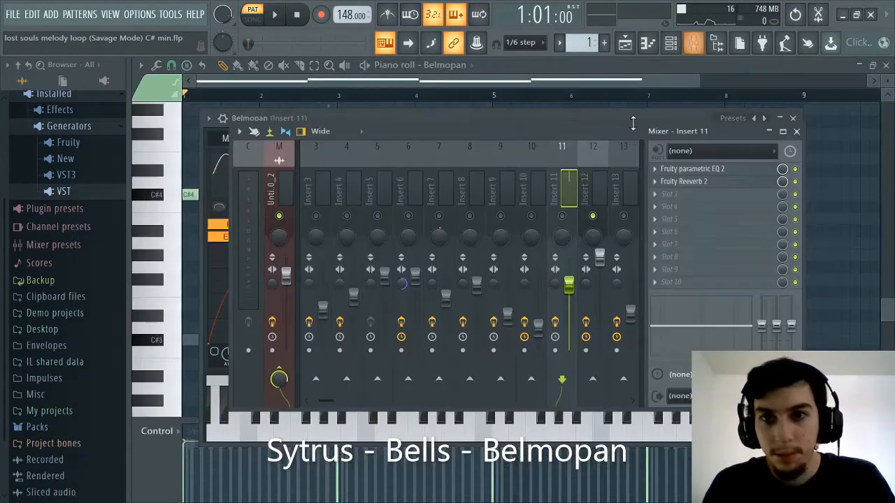
# Solo Insert 11 in the mixer and audition the Belmopan sound with a few notes
pyautogui.rightClick(562, 215)
pyautogui.press('n')
pyautogui.press('c')
pyautogui.press('c')
pyautogui.press('x')
pyautogui.press('c')
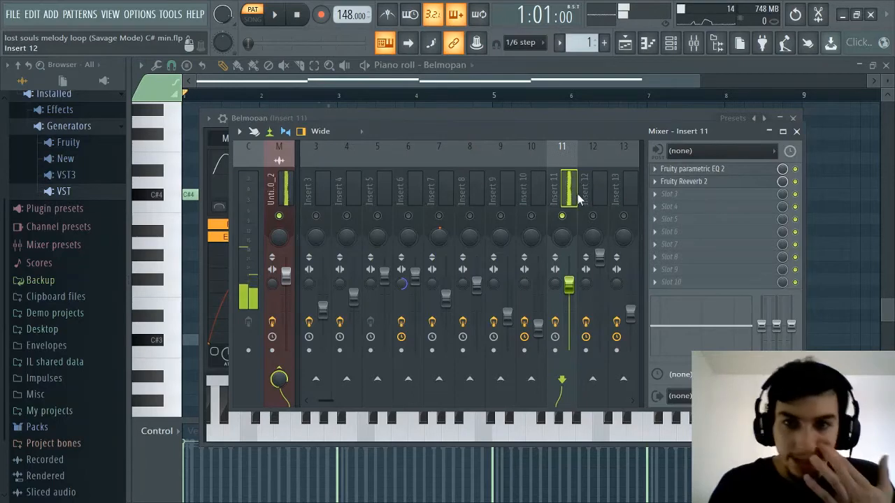
# Return to Belmopan's notes in the piano roll and play the pattern with its track soloed
pyautogui.click(661, 47)
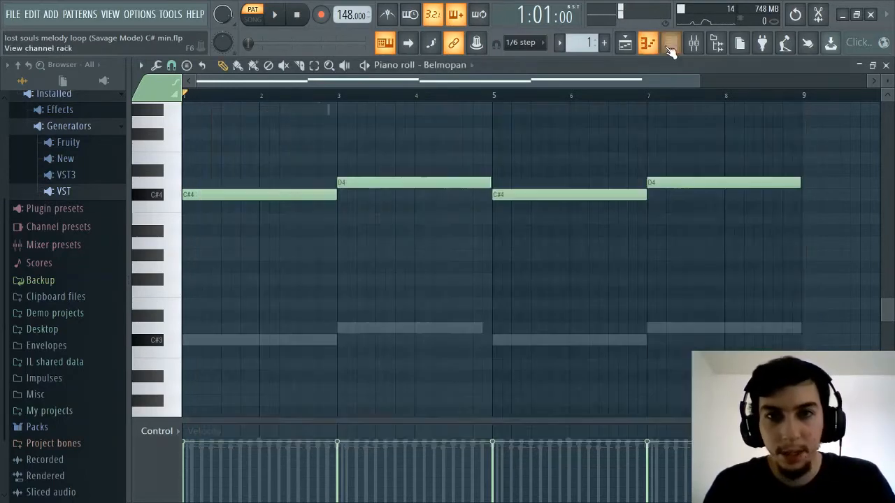
pyautogui.scroll(3, 436, 166)
pyautogui.click(445, 70)
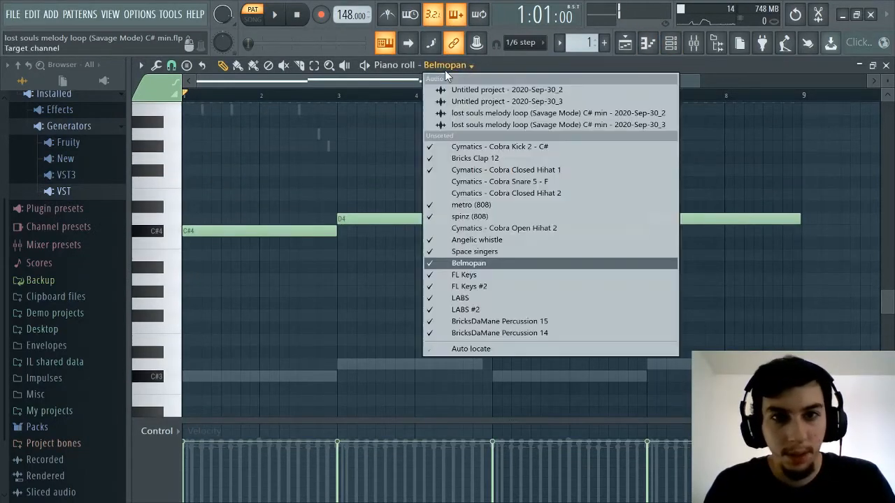
pyautogui.click(471, 262)
pyautogui.scroll(3, 422, 231)
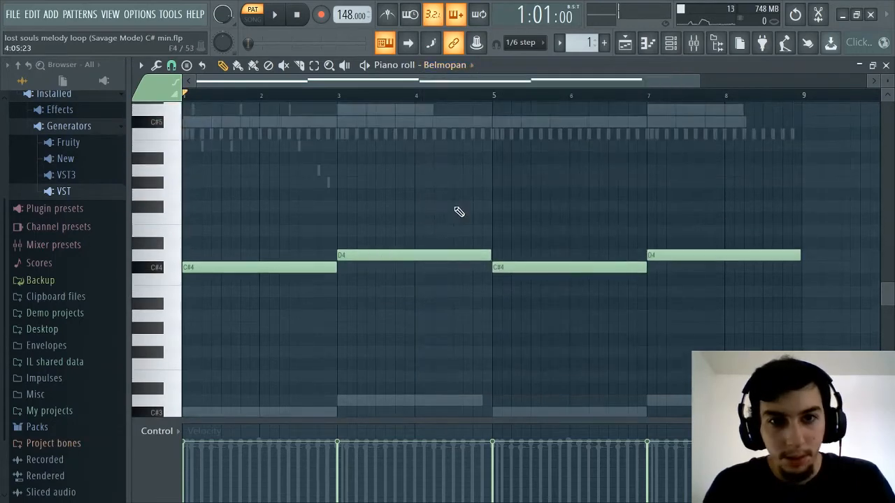
pyautogui.press('space')
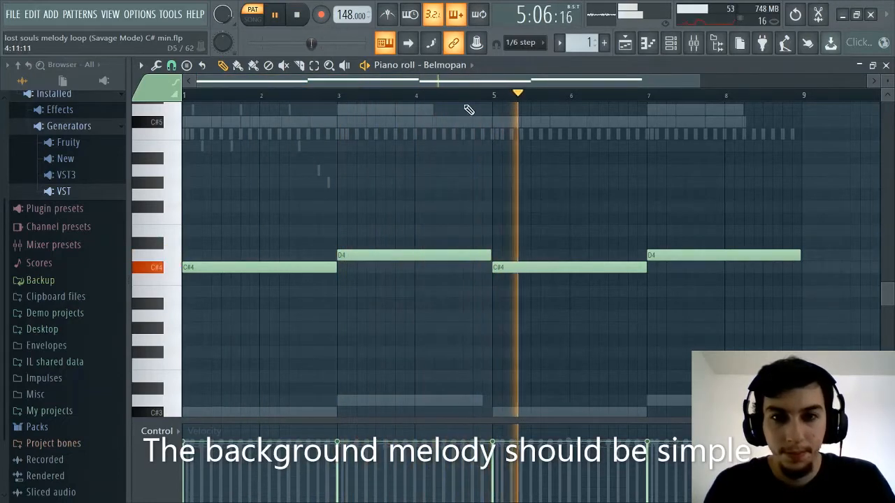
pyautogui.press('space')
# Unmute Insert 12 alongside Insert 11 in the mixer and play the LABS and Belmopan layers together
pyautogui.click(671, 48)
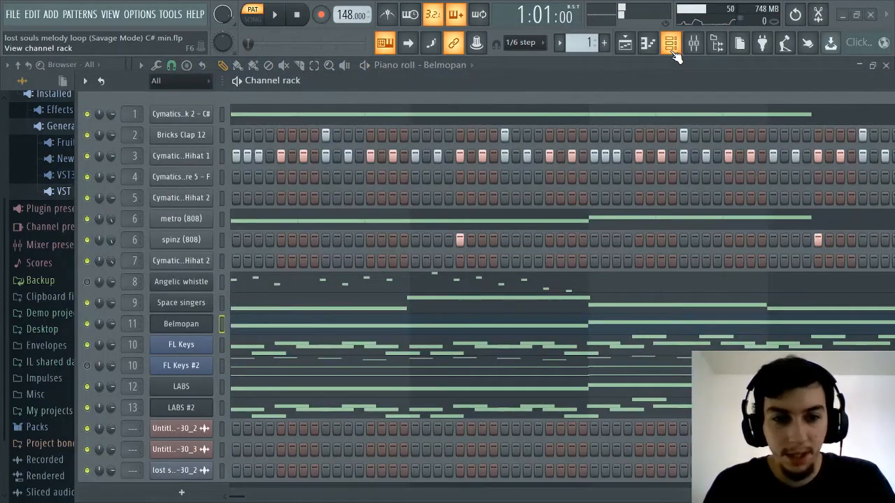
pyautogui.click(671, 49)
pyautogui.click(693, 43)
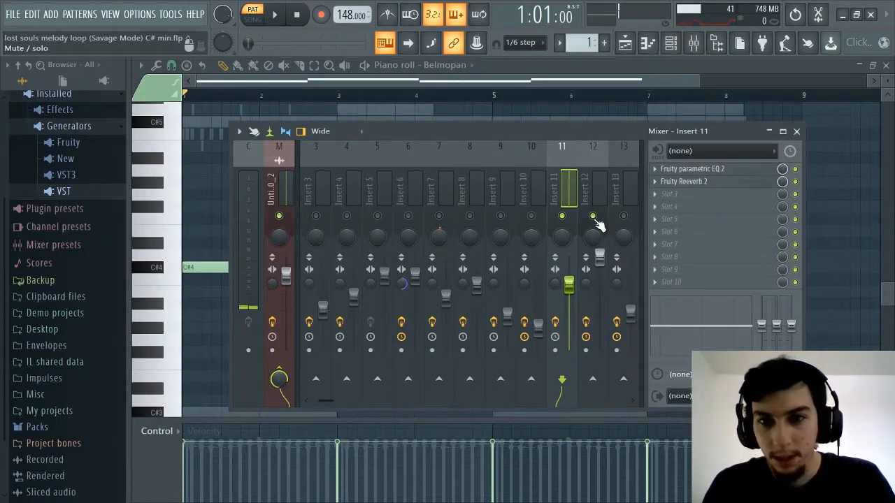
pyautogui.press('space')
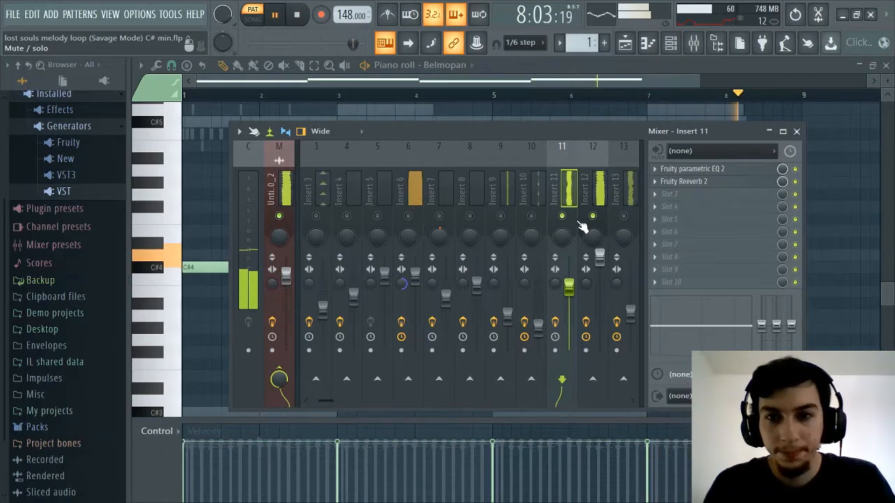
pyautogui.press('space')
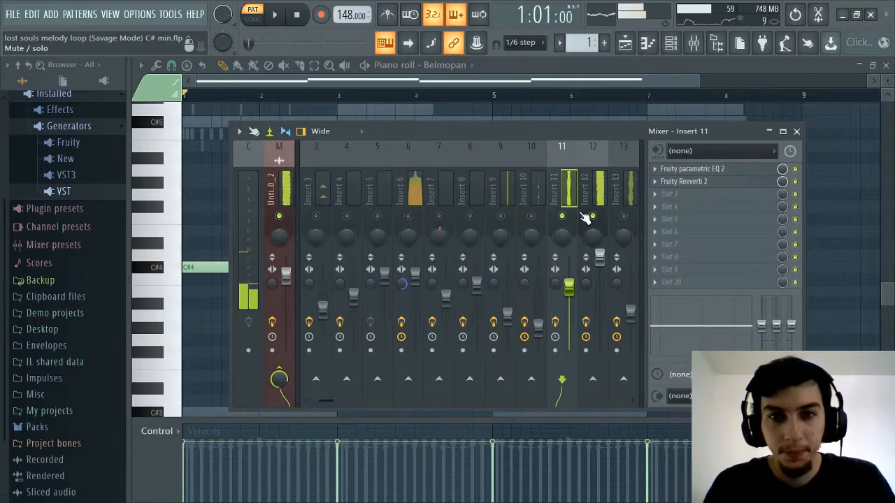
pyautogui.click(672, 48)
pyautogui.click(673, 47)
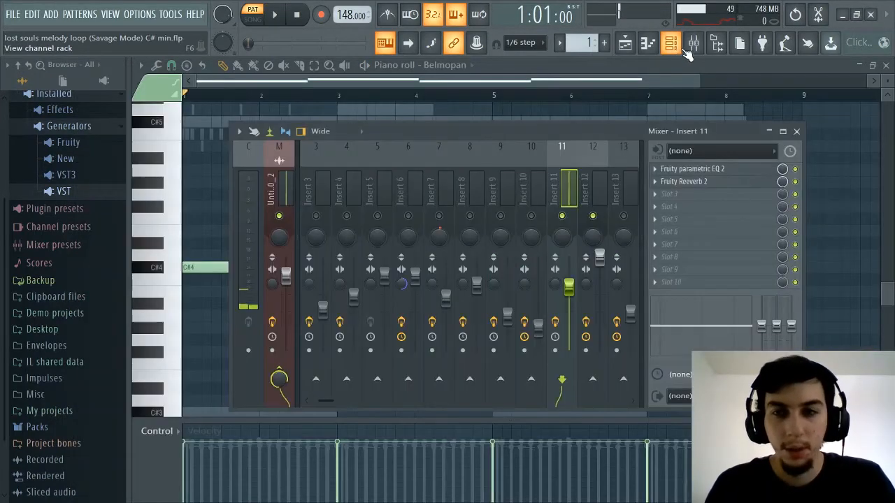
# Inspect the Fruity parametric EQ 2 curve on Insert 12 and briefly play the pattern
pyautogui.click(594, 185)
pyautogui.click(701, 171)
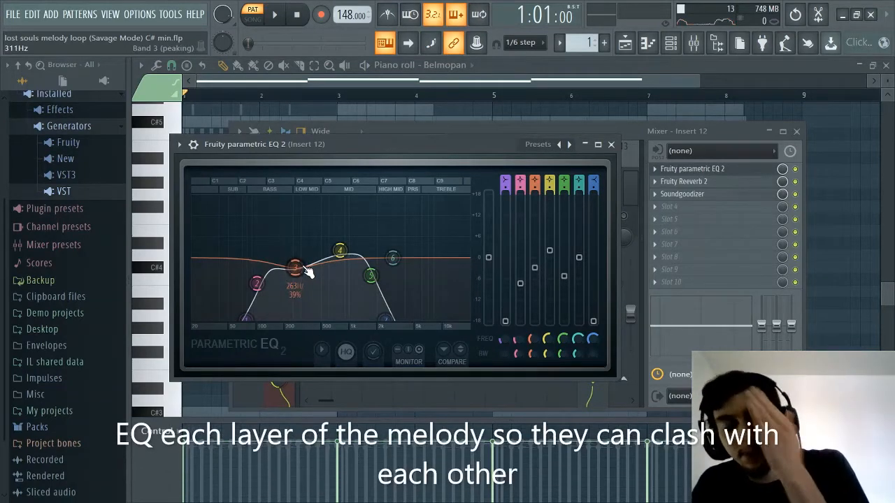
pyautogui.click(611, 145)
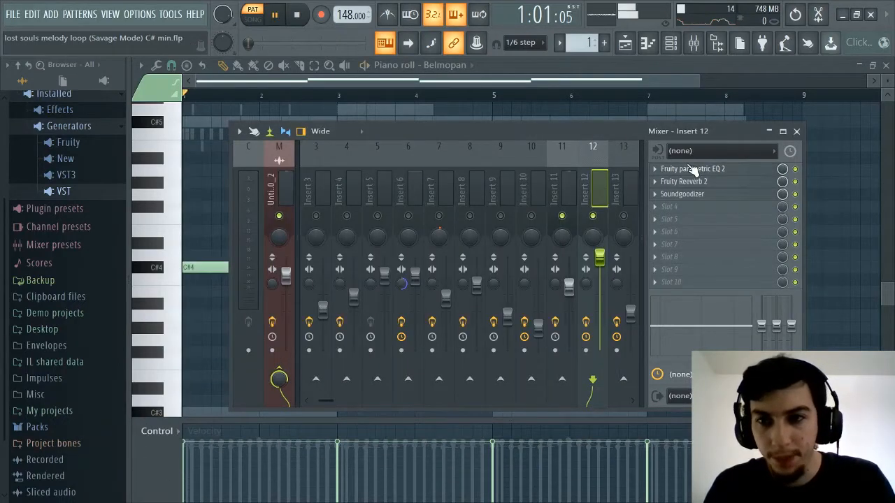
pyautogui.press('space')
pyautogui.click(690, 170)
pyautogui.click(610, 144)
# Inspect the Fruity parametric EQ 2 curve on Insert 11 and stop playback
pyautogui.click(562, 183)
pyautogui.click(692, 170)
pyautogui.press('space')
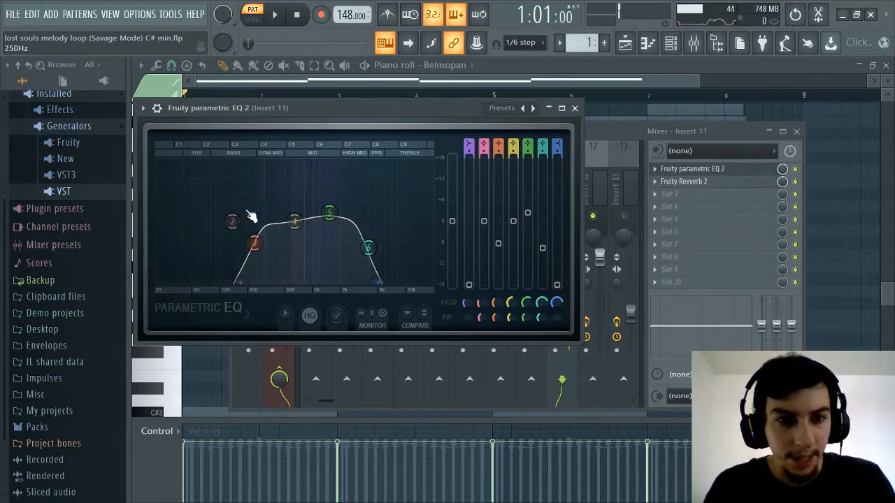
pyautogui.click(575, 107)
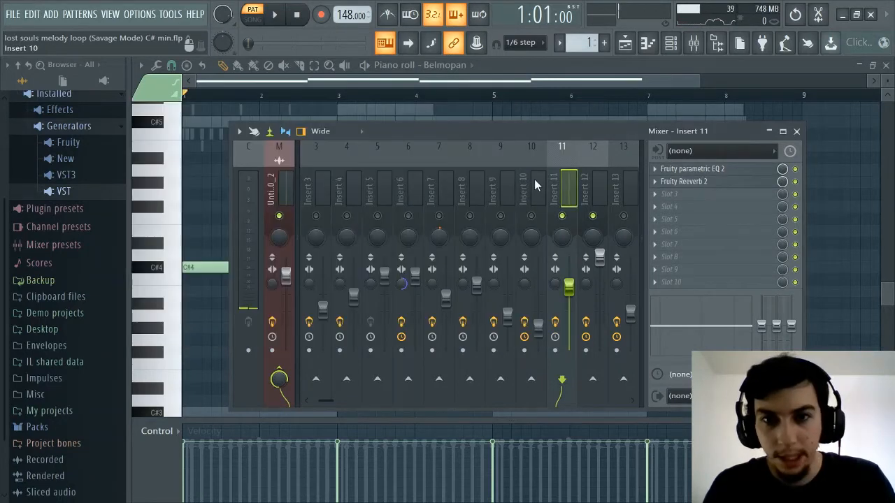
# Check the Insert 12 and Insert 11 tracks and play the two equalized layers together again
pyautogui.click(602, 187)
pyautogui.click(566, 195)
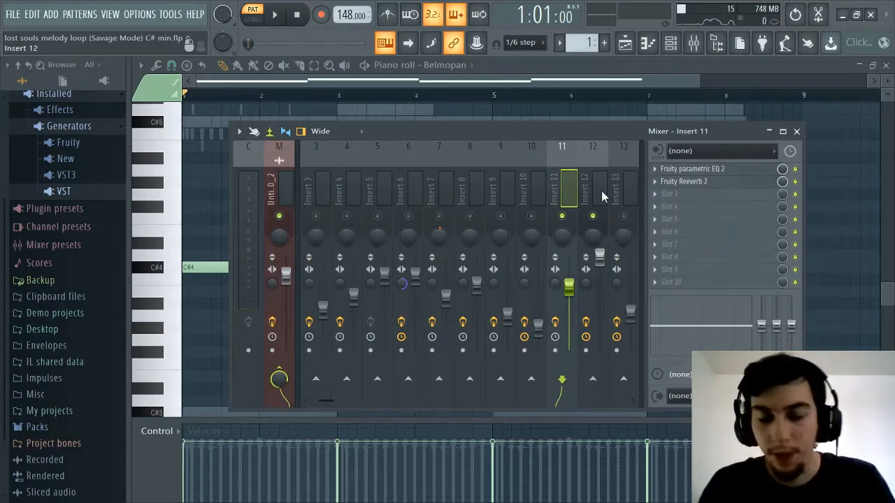
pyautogui.press('space')
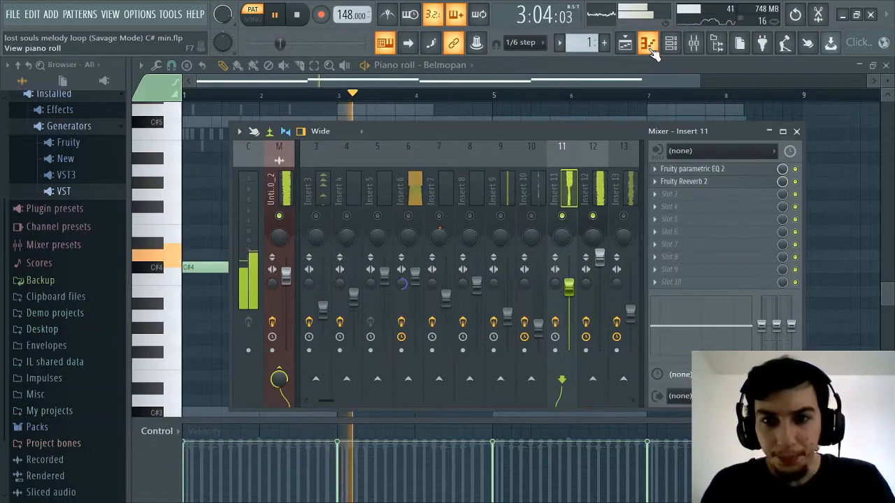
pyautogui.press('space')
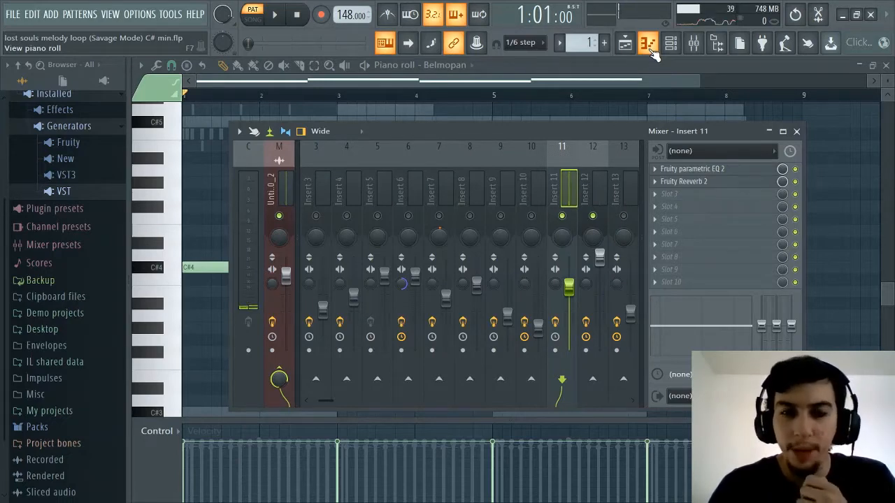
# Leave Belmopan's notes and open the LABS #2 instrument to show its Resonator Music Box preset
pyautogui.click(648, 49)
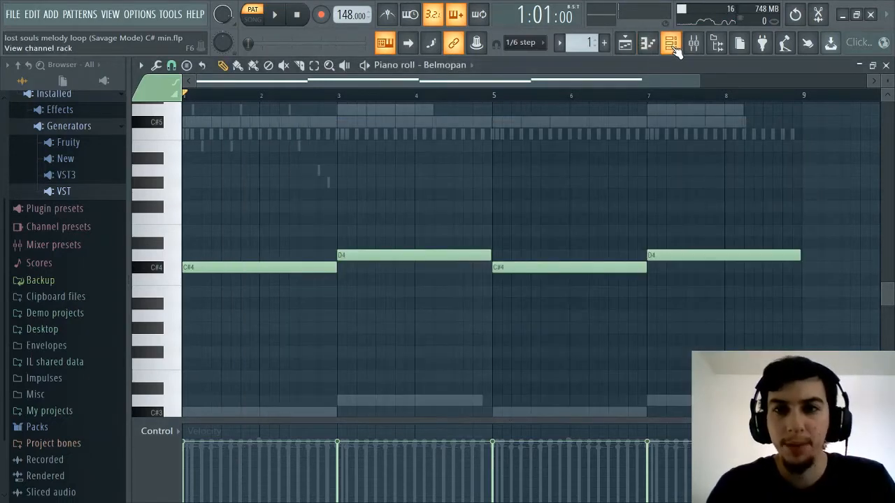
pyautogui.scroll(3, 546, 168)
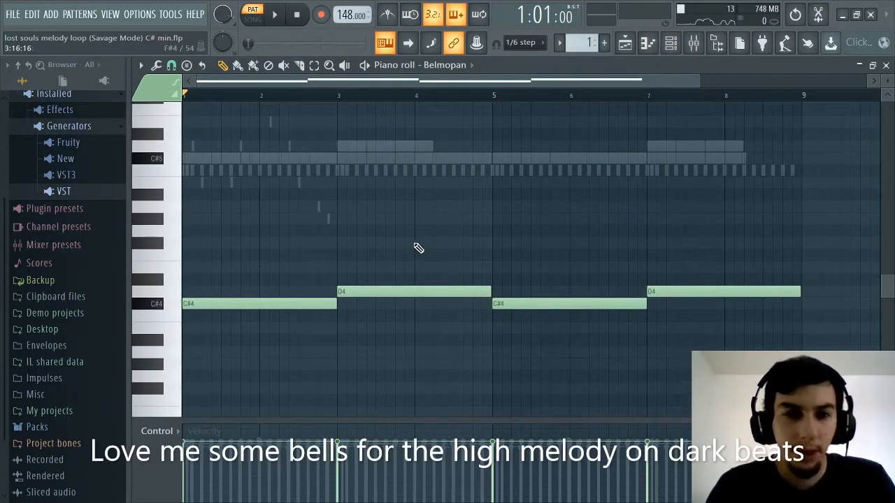
pyautogui.scroll(3, 452, 201)
pyautogui.click(463, 65)
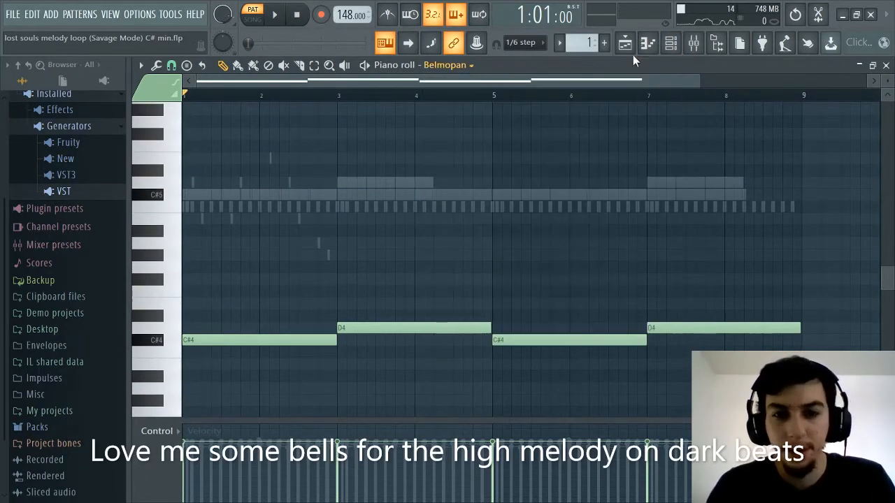
pyautogui.click(671, 43)
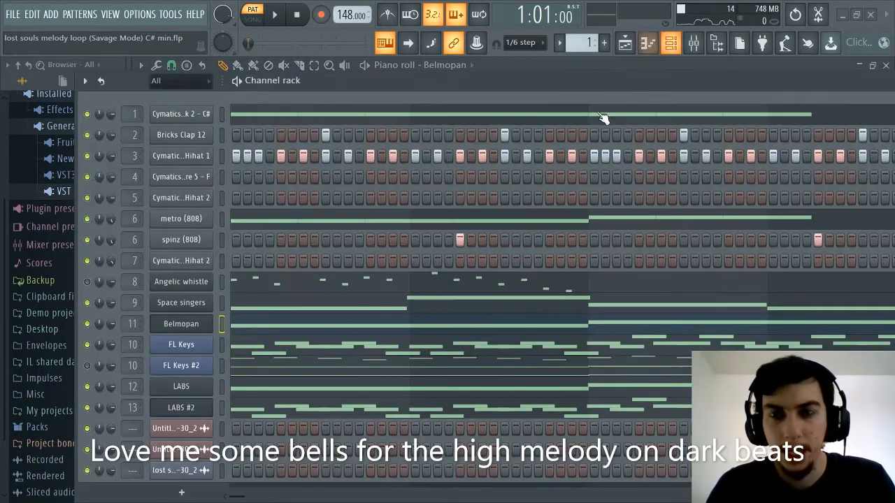
pyautogui.click(181, 411)
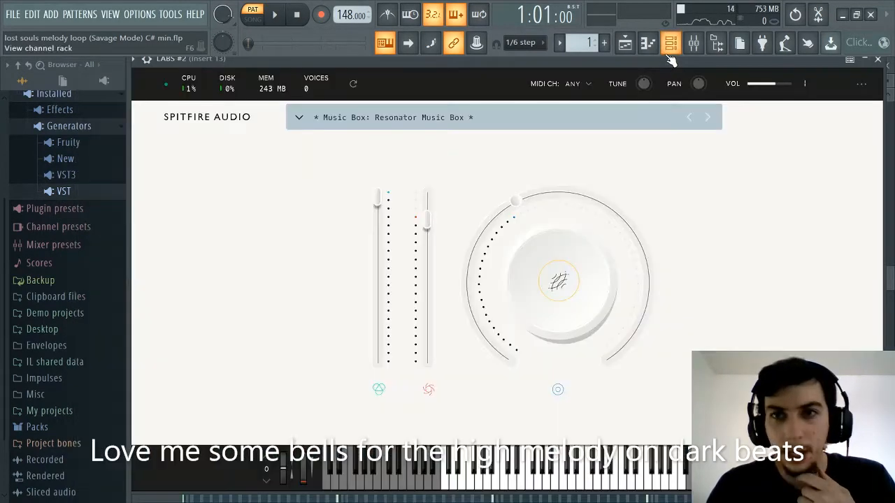
pyautogui.click(670, 44)
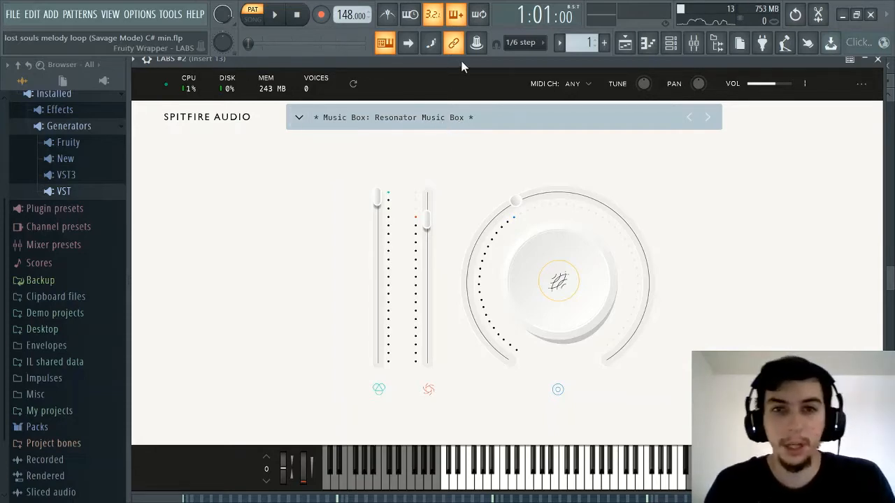
# Open the LABS #2 notes in the piano roll and examine the rhythm and pitches of the high bell melody
pyautogui.click(647, 42)
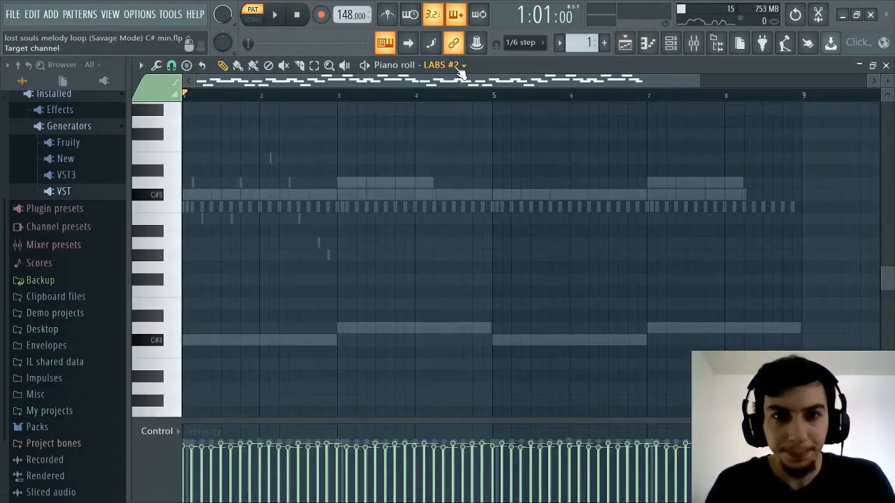
pyautogui.scroll(4, 383, 238)
pyautogui.scroll(5, 263, 87)
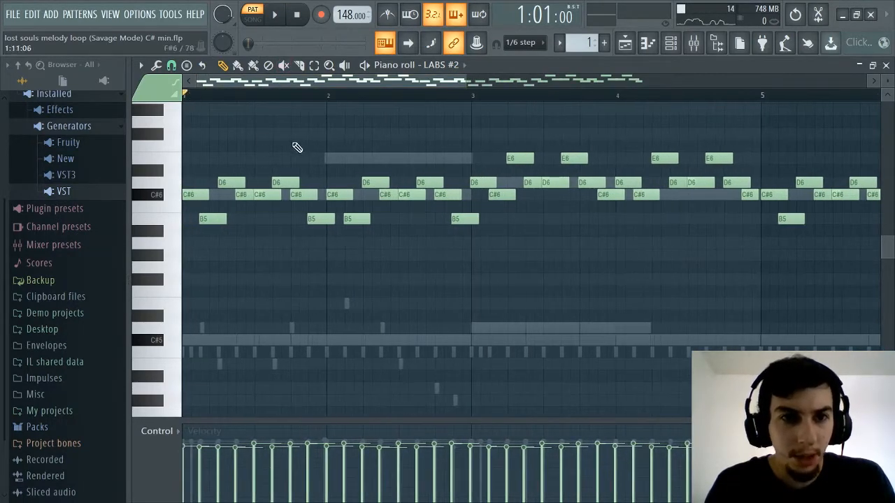
pyautogui.scroll(2, 286, 83)
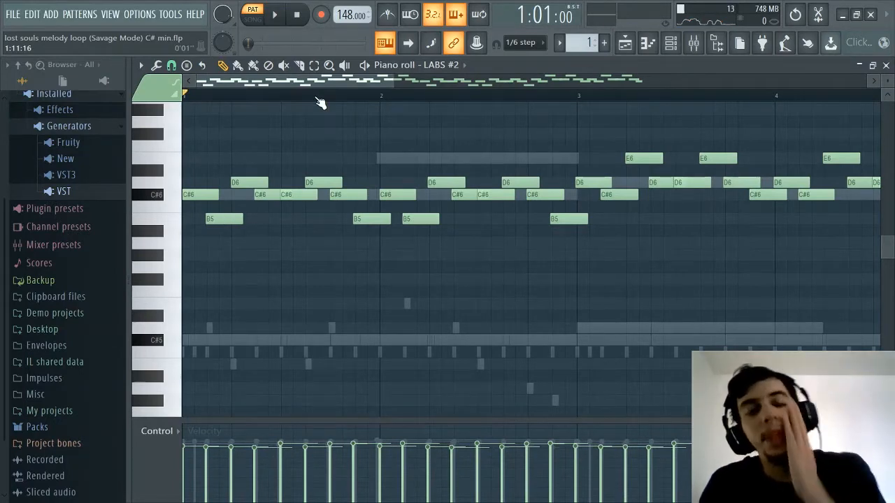
pyautogui.scroll(-2, 319, 103)
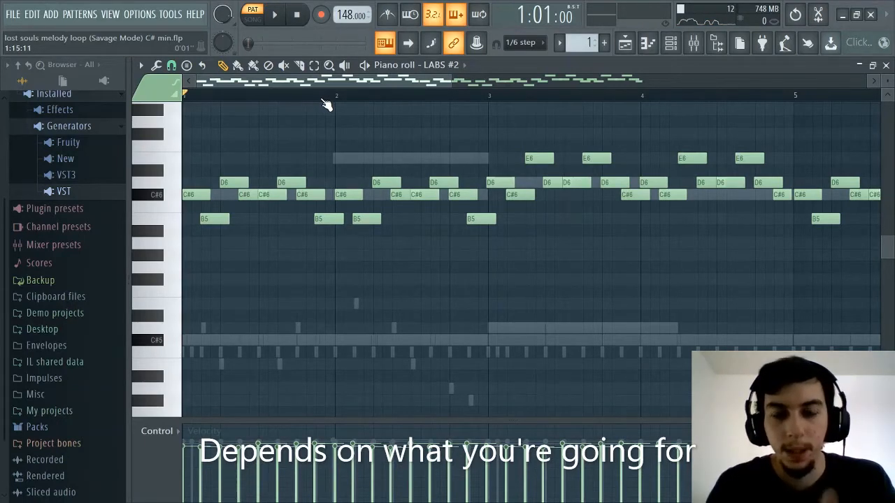
pyautogui.scroll(3, 324, 101)
pyautogui.moveTo(327, 83); pyautogui.dragTo(238, 82)
pyautogui.scroll(3, 280, 93)
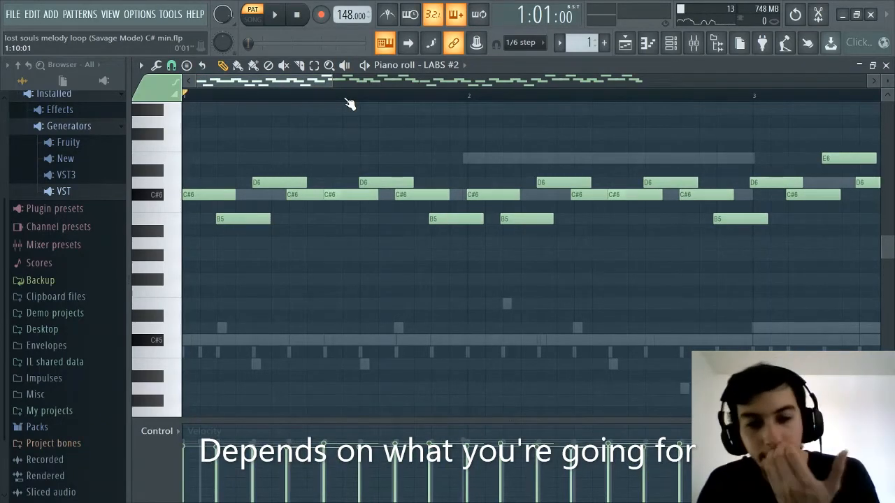
pyautogui.scroll(-2, 350, 101)
pyautogui.scroll(3, 345, 166)
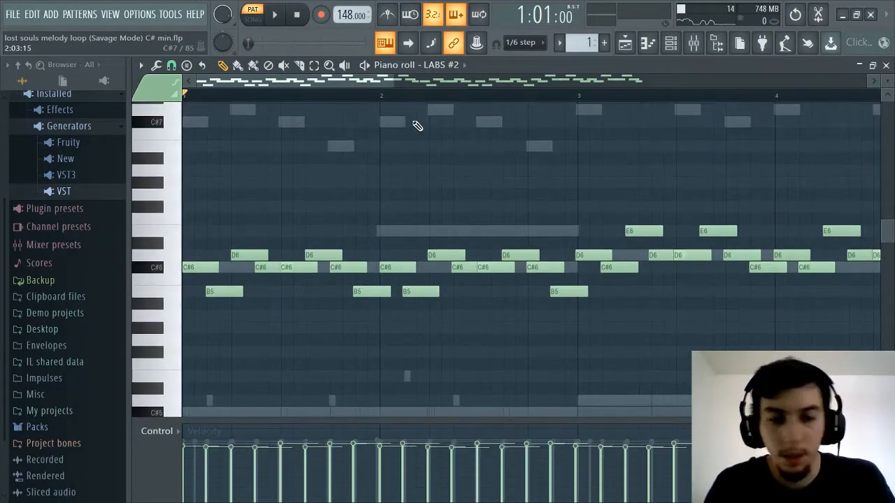
pyautogui.scroll(2, 297, 101)
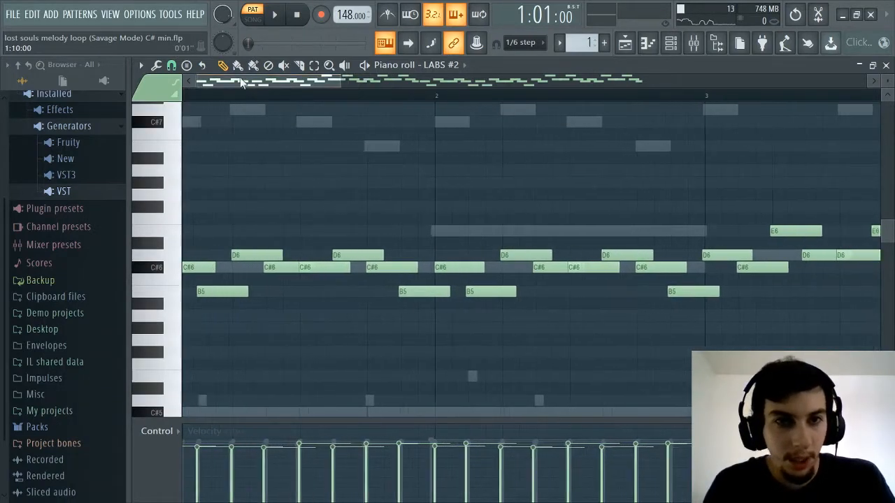
# Solo Insert 13 in the mixer and play the whole LABS #2 melody with its notes in view
pyautogui.click(693, 42)
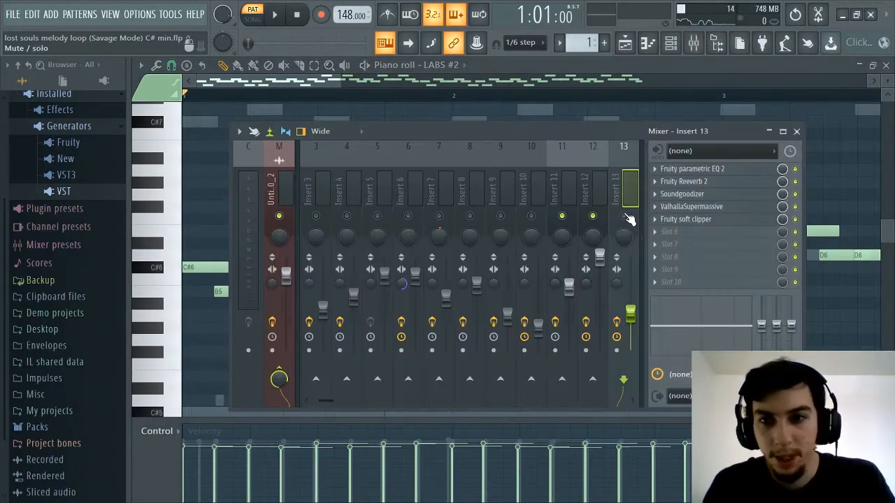
pyautogui.click(624, 218)
pyautogui.click(694, 42)
pyautogui.press('space')
pyautogui.scroll(-4, 572, 102)
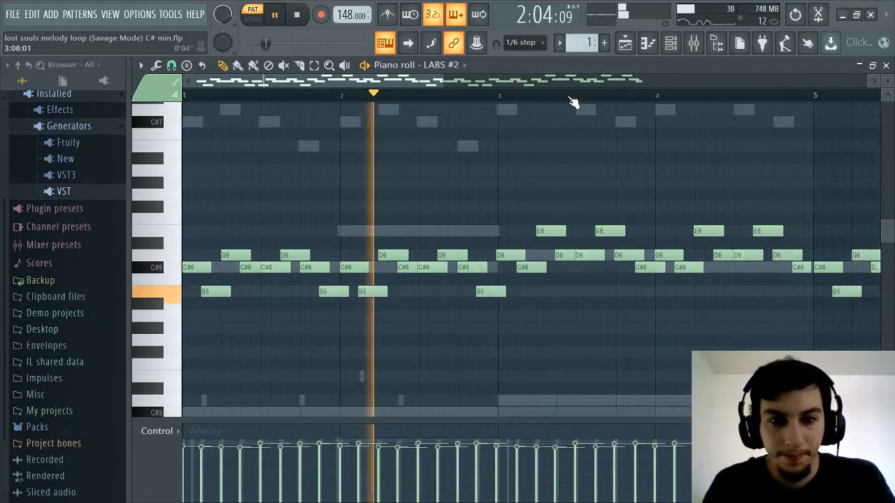
pyautogui.scroll(-1, 572, 102)
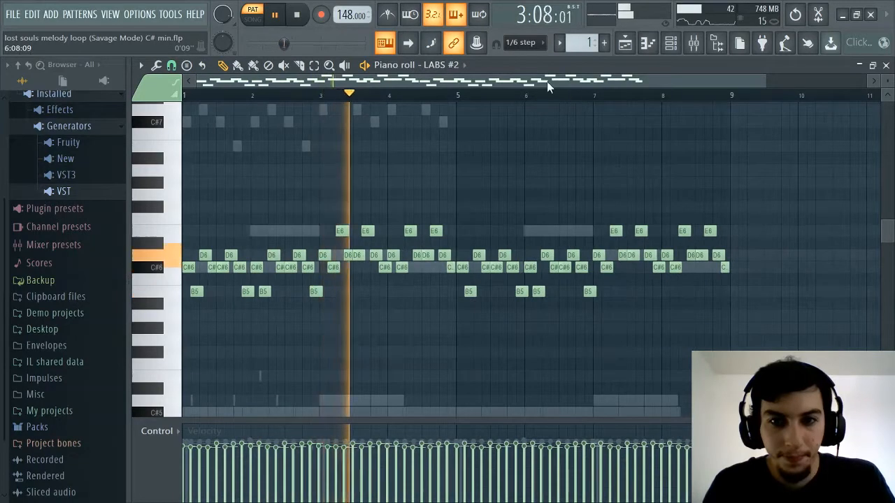
pyautogui.scroll(1, 468, 96)
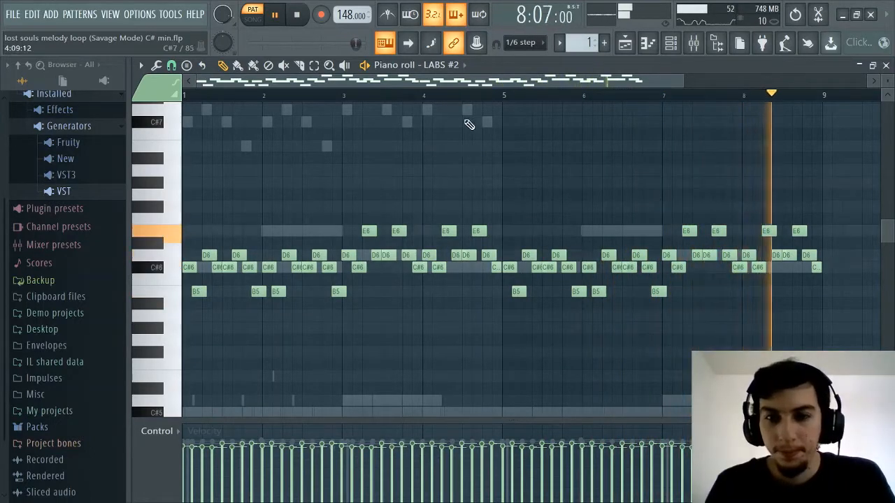
pyautogui.press('space')
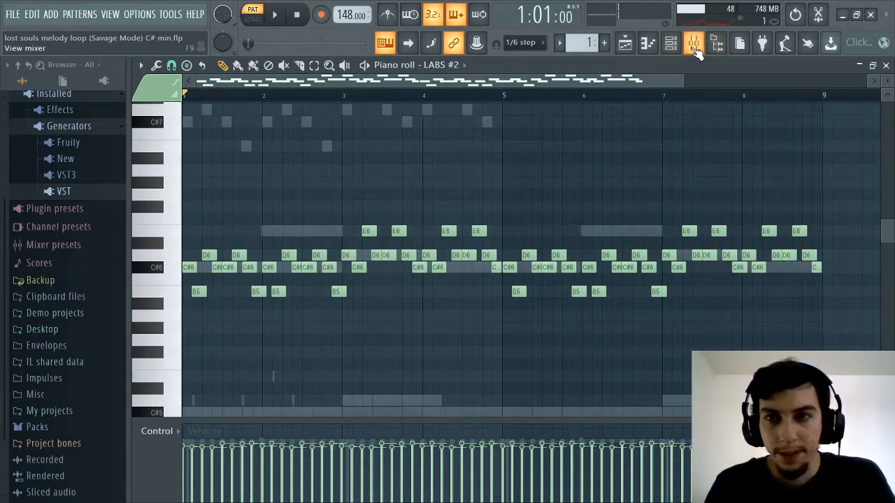
# Inspect the Fruity parametric EQ 2 and ValhallaSupermassive settings on Insert 13
pyautogui.click(693, 44)
pyautogui.click(683, 170)
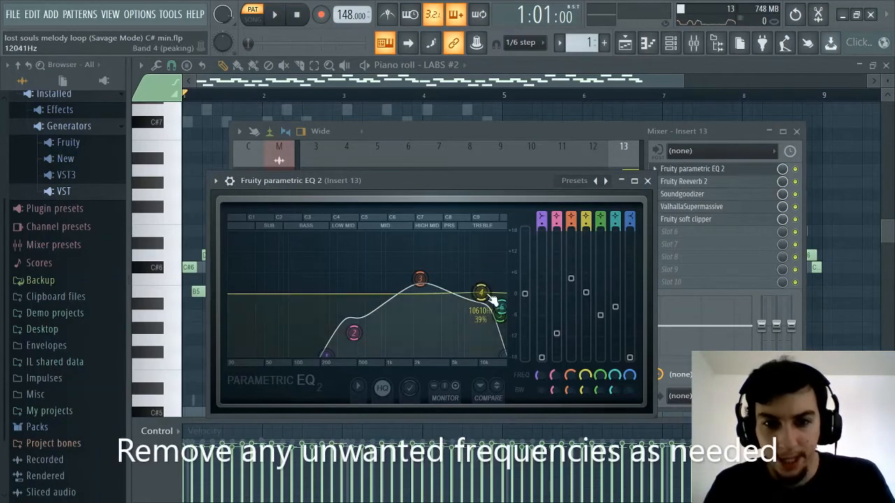
pyautogui.click(647, 181)
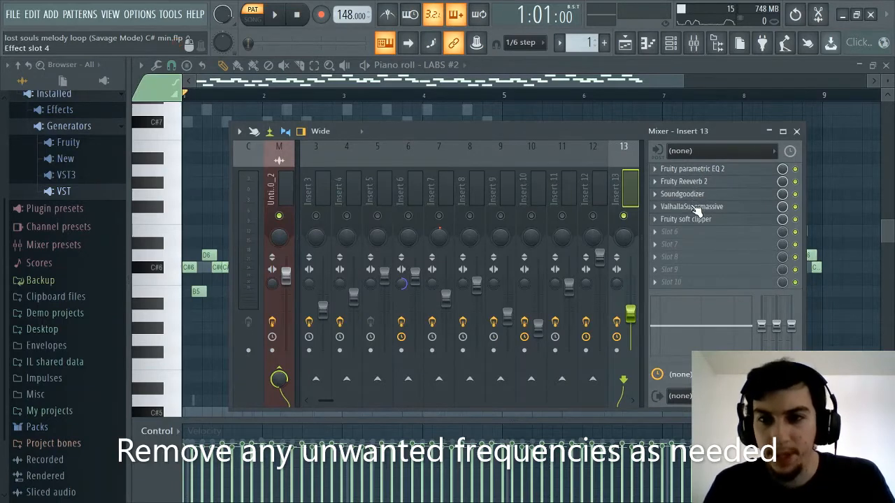
pyautogui.click(694, 208)
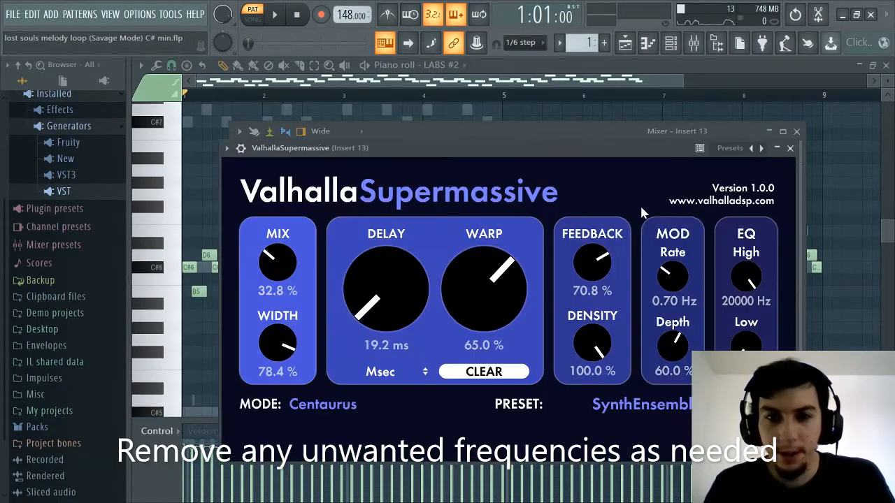
pyautogui.click(790, 149)
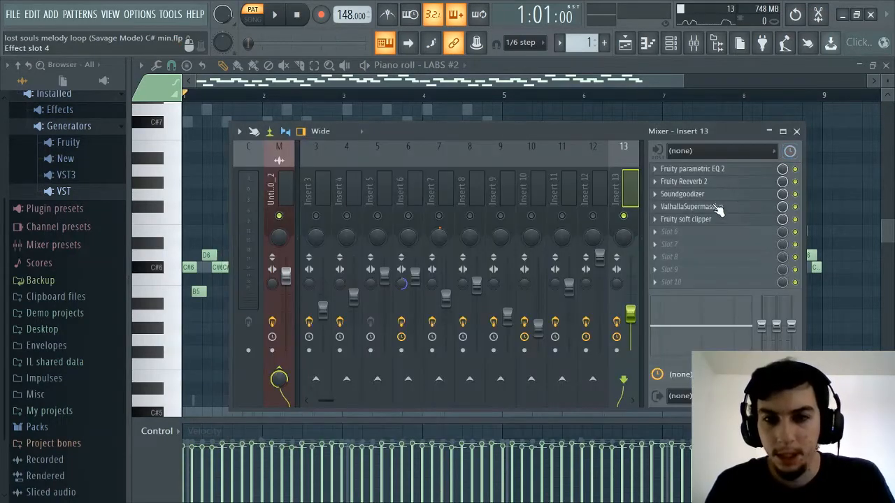
# Unmute Inserts 12 and 11 alongside Insert 13, and lower Insert 13's volume slightly while the three layers play
pyautogui.click(593, 215)
pyautogui.click(562, 215)
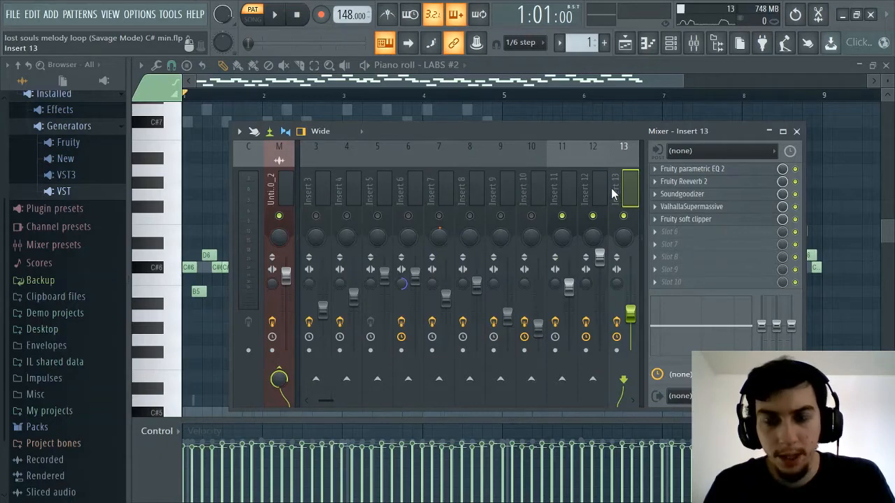
pyautogui.press('space')
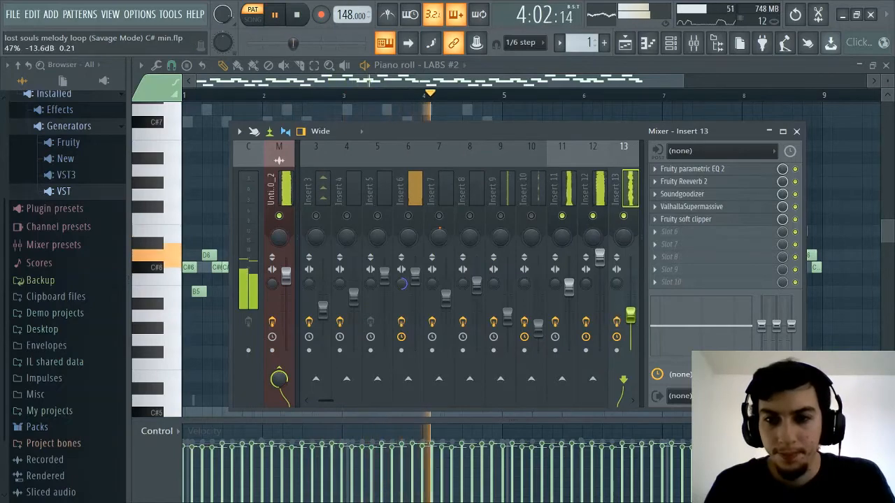
pyautogui.moveTo(632, 318); pyautogui.dragTo(632, 321)
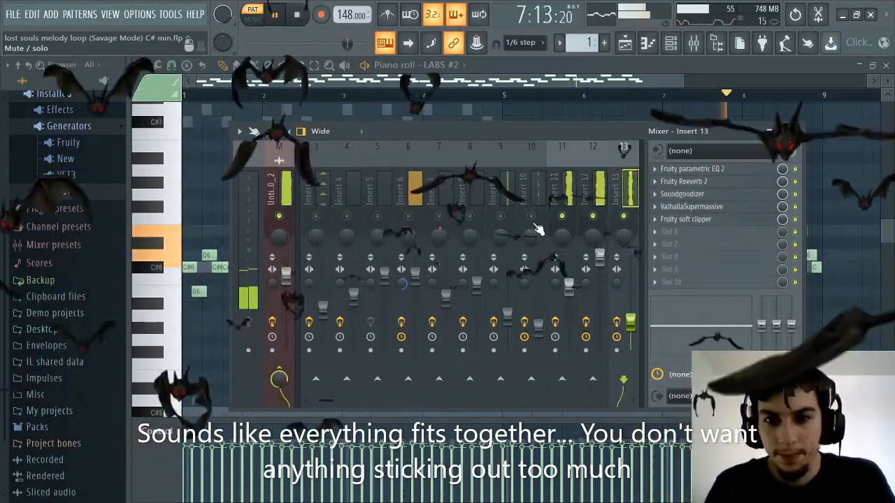
pyautogui.press('space')
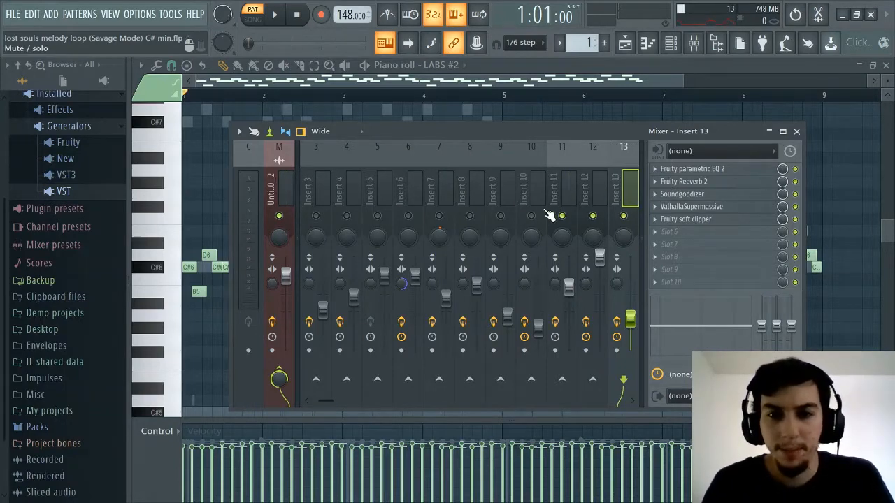
# Unmute Insert 10 alongside Inserts 11 to 13, play the four layers together, and select Insert 10
pyautogui.press('space')
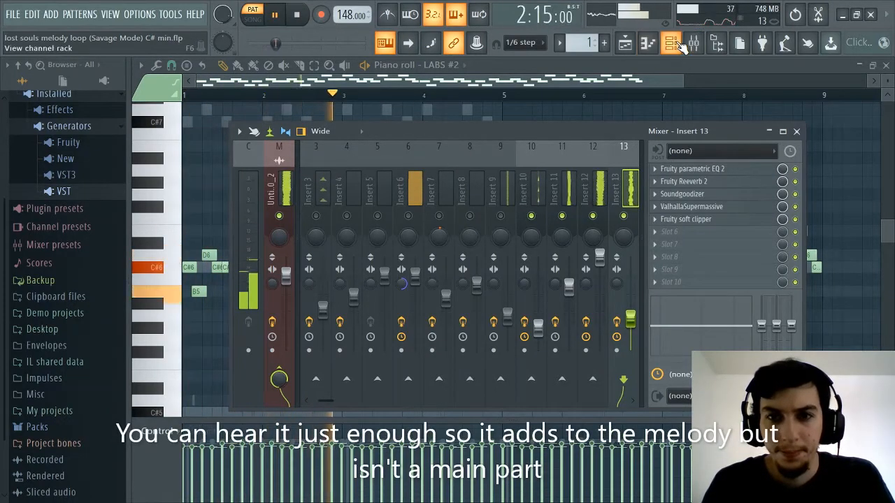
pyautogui.click(539, 195)
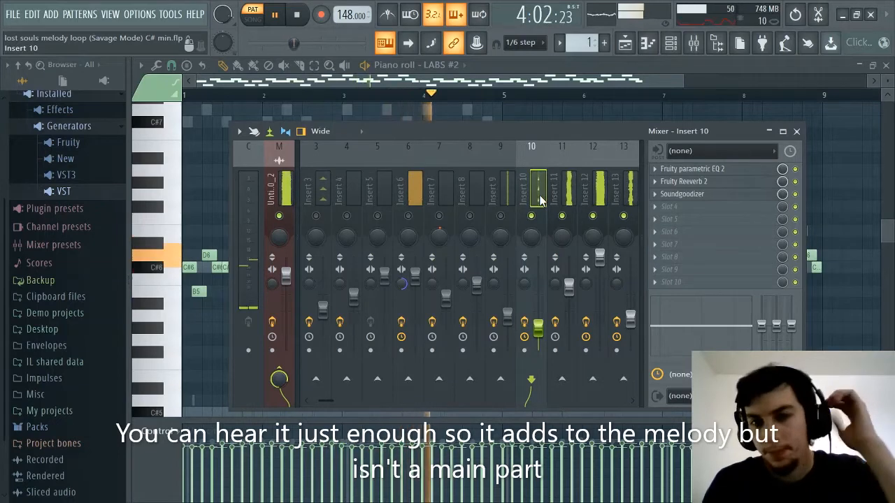
pyautogui.press('space')
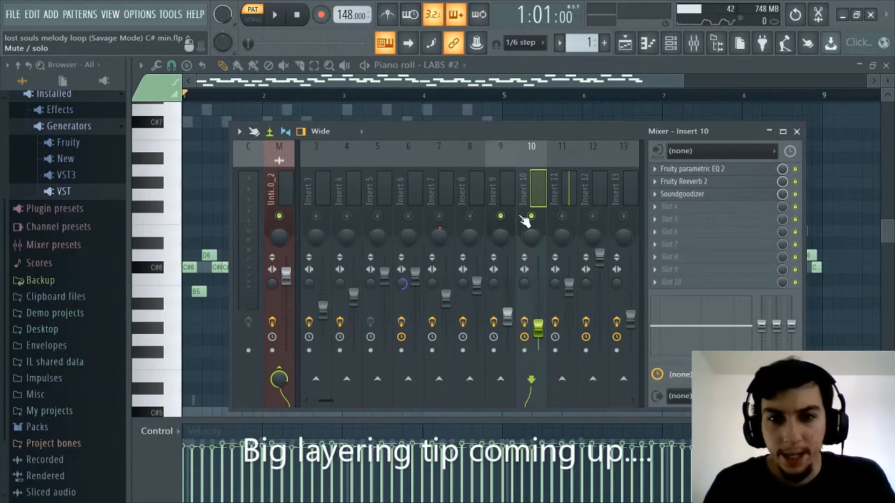
# Solo Insert 9 in the mixer, select it, and play its layer alone
pyautogui.click(499, 216)
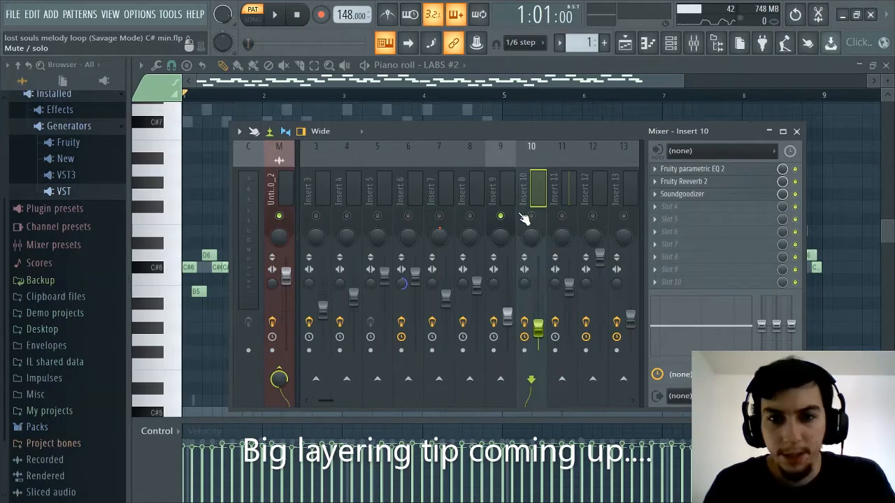
pyautogui.click(508, 187)
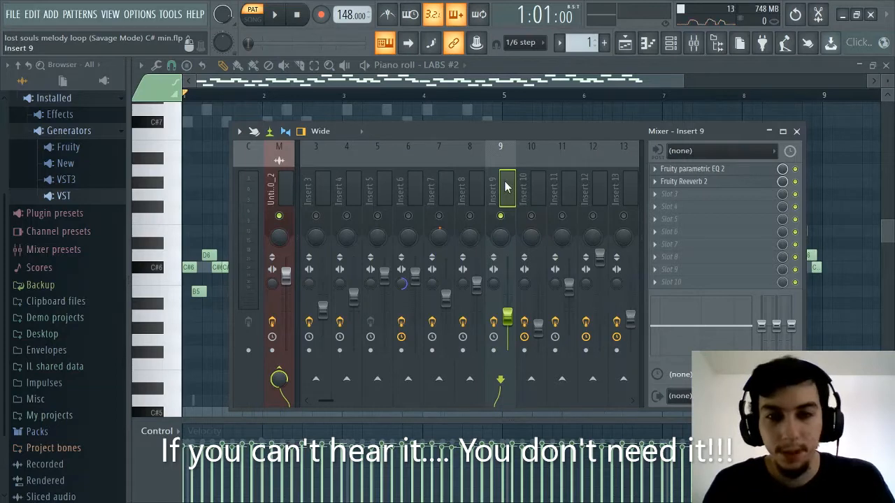
pyautogui.press('space')
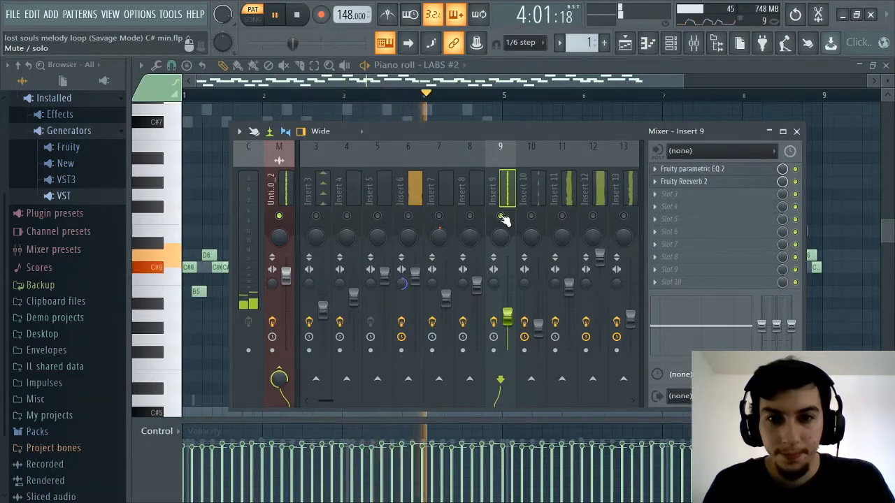
pyautogui.press('space')
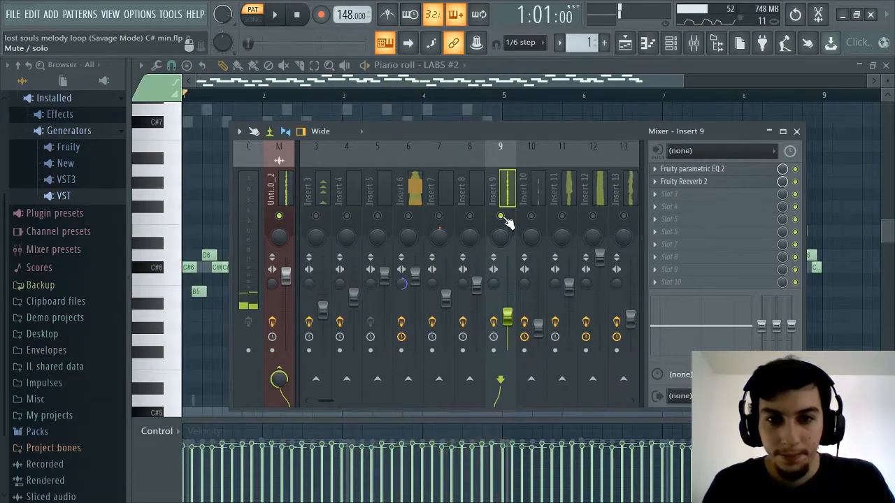
# Unmute Inserts 10, 11, 12 and 13 alongside Insert 9, and play the five melody layers together
pyautogui.click(531, 216)
pyautogui.click(562, 216)
pyautogui.click(593, 216)
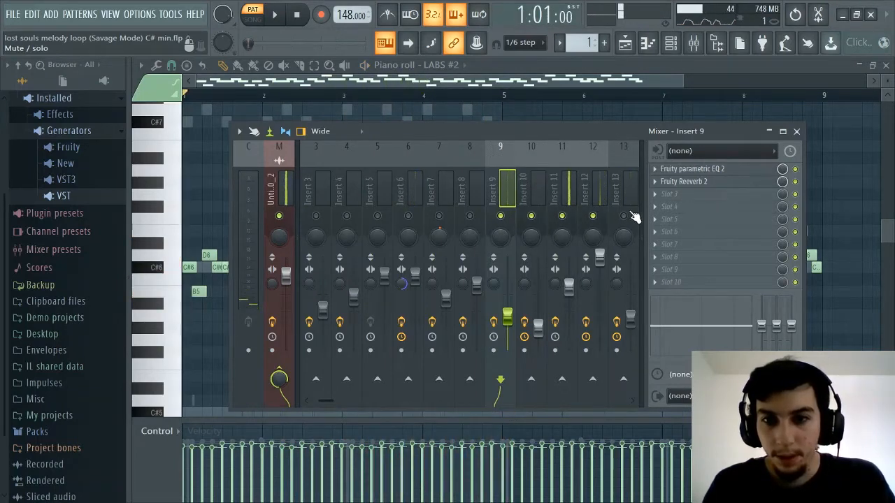
pyautogui.click(624, 216)
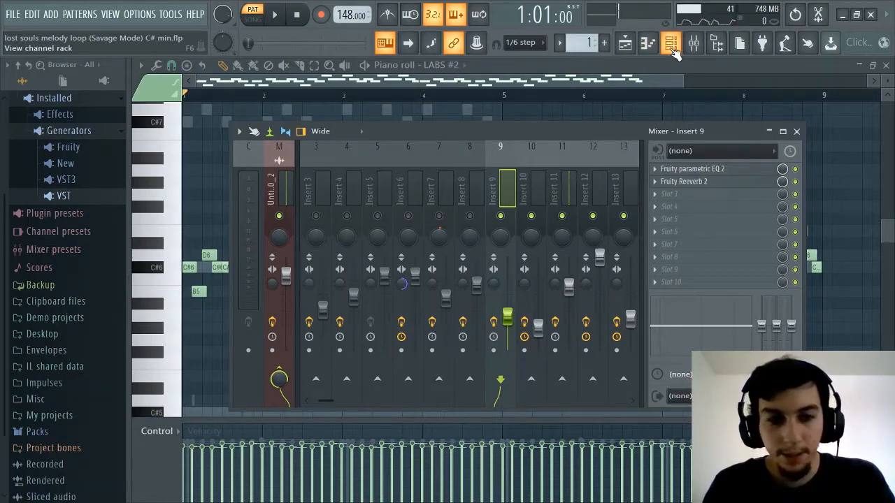
pyautogui.press('space')
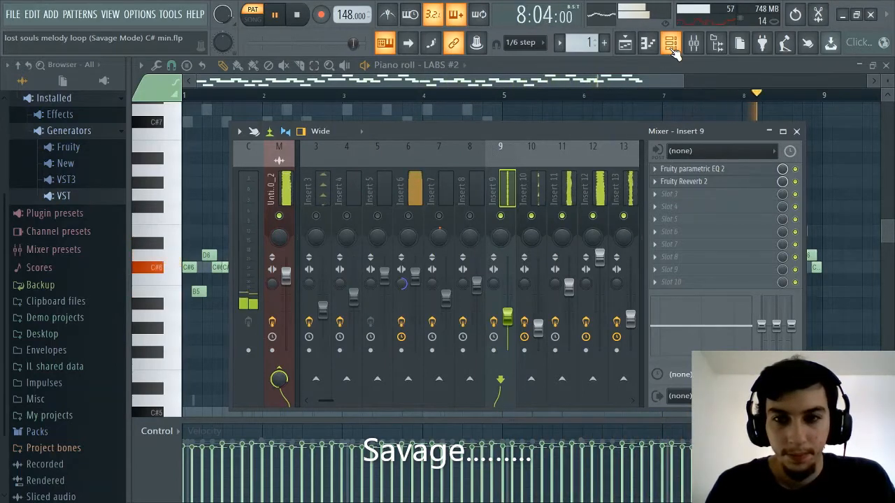
pyautogui.press('space')
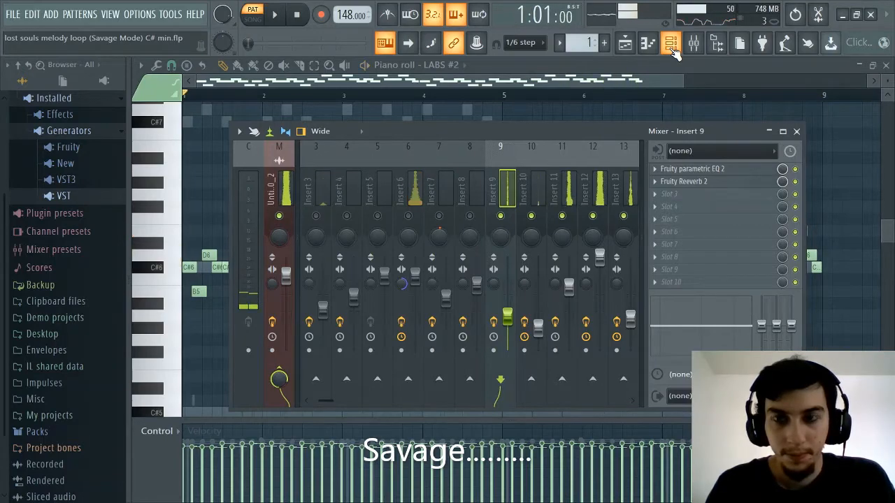
# Close the mixer and examine the LABS #2 notes in the piano roll and the layer patterns in the channel rack
pyautogui.click(670, 45)
pyautogui.click(670, 44)
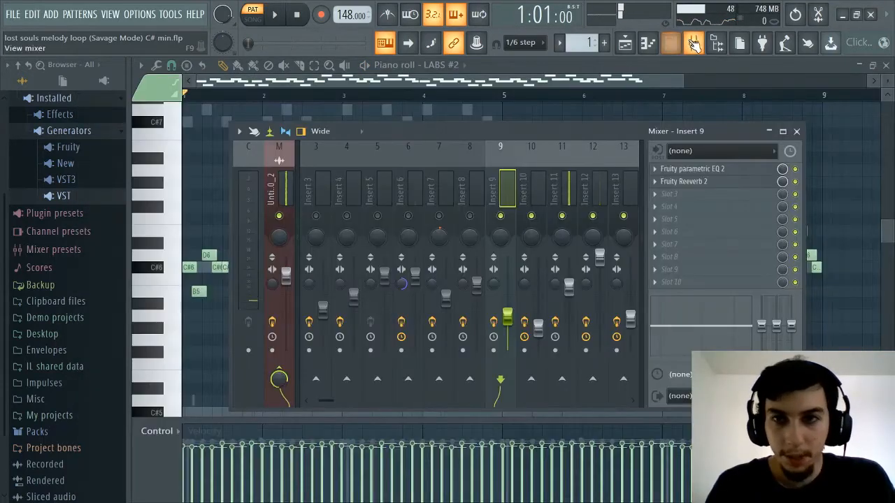
pyautogui.click(796, 130)
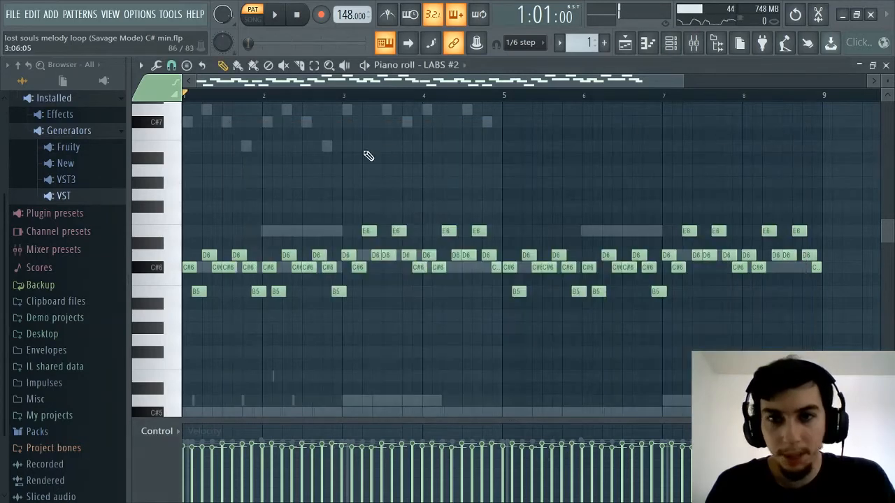
pyautogui.keyDown('ctrl'); pyautogui.scroll(3, 334, 132); pyautogui.keyUp('ctrl')
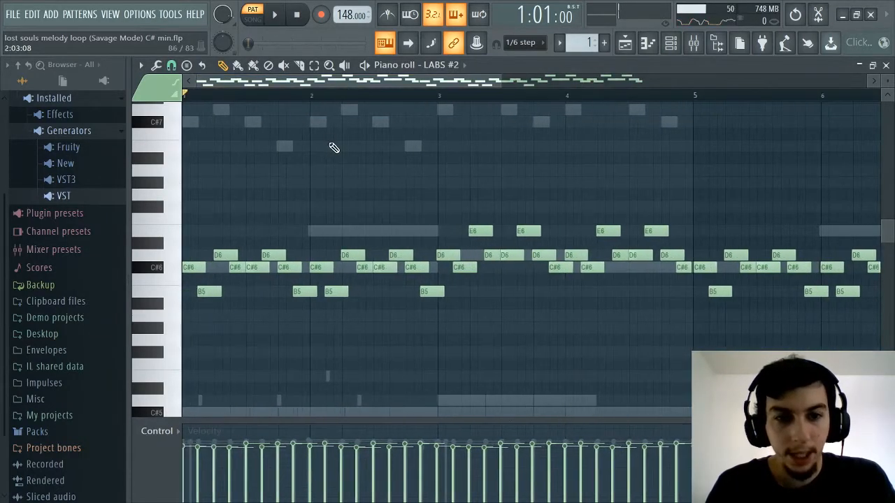
pyautogui.scroll(-1, 332, 147)
pyautogui.scroll(-1, 334, 148)
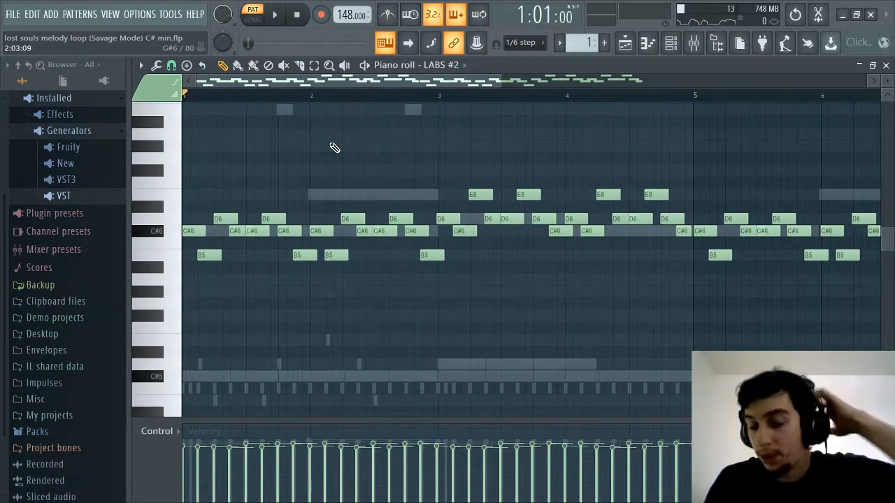
pyautogui.scroll(2, 339, 160)
pyautogui.scroll(-2, 340, 160)
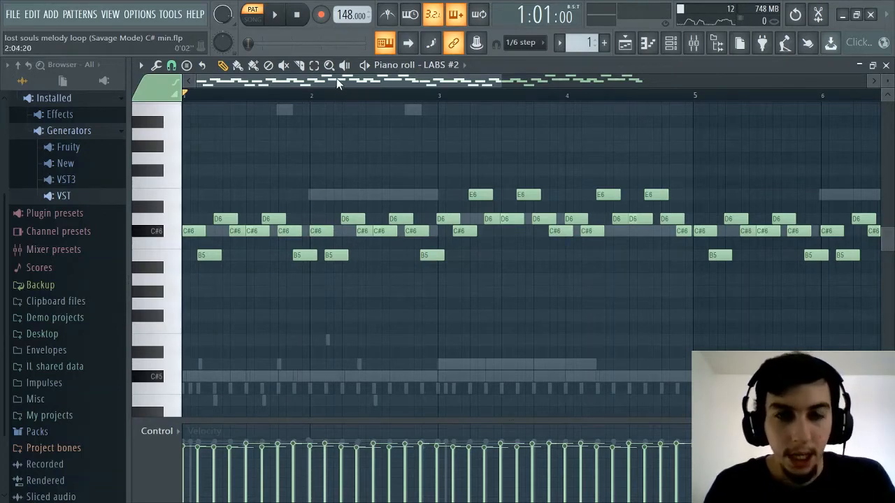
pyautogui.scroll(2, 310, 118)
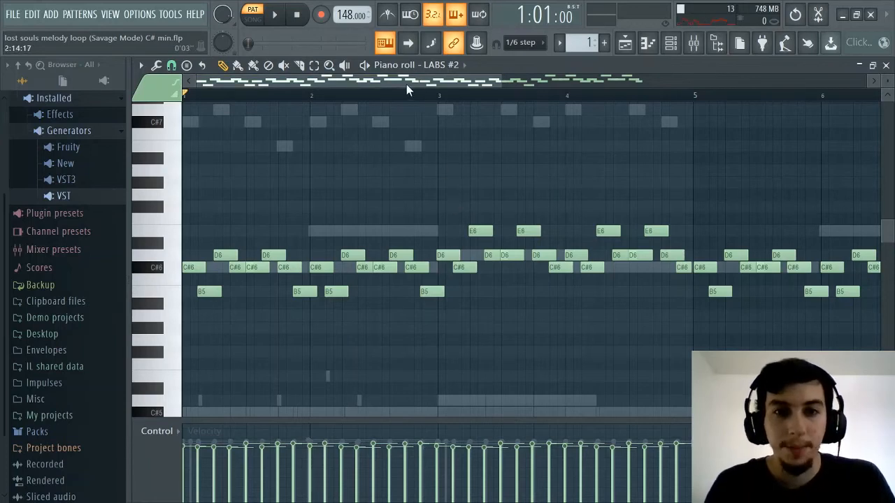
pyautogui.click(675, 46)
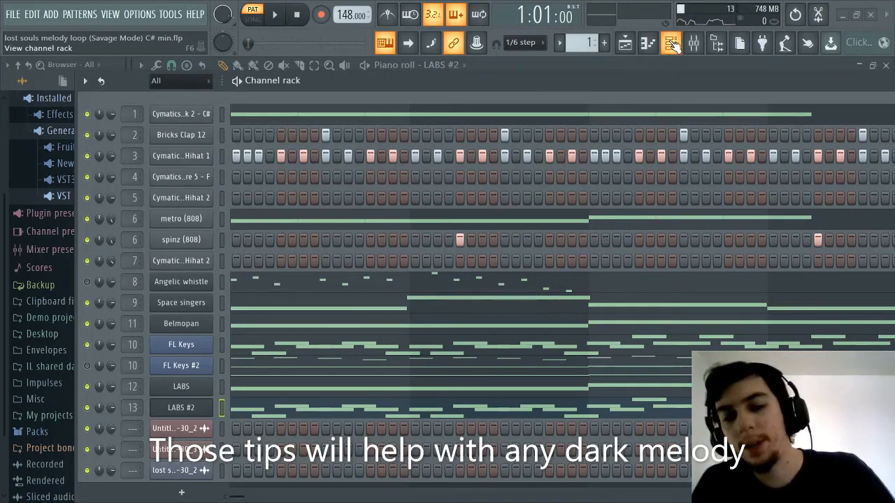
pyautogui.click(673, 44)
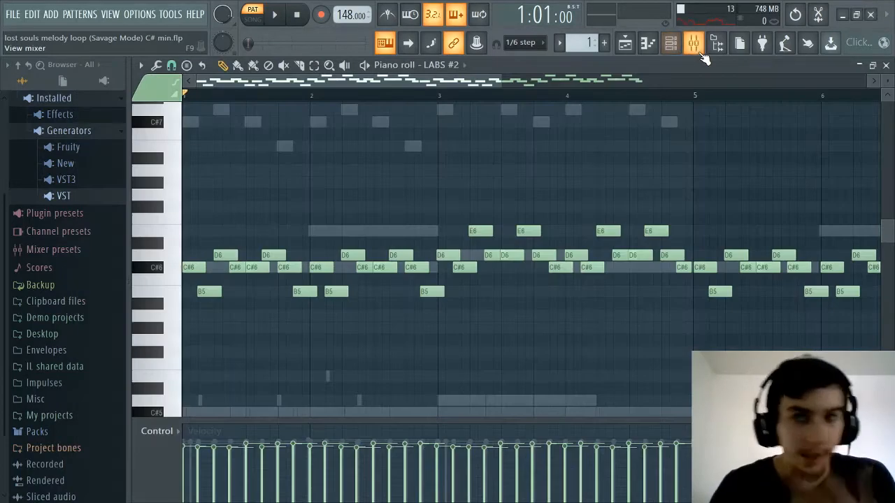
# Unsolo Insert 9 so that all mixer tracks are active, and close the mixer again
pyautogui.click(697, 50)
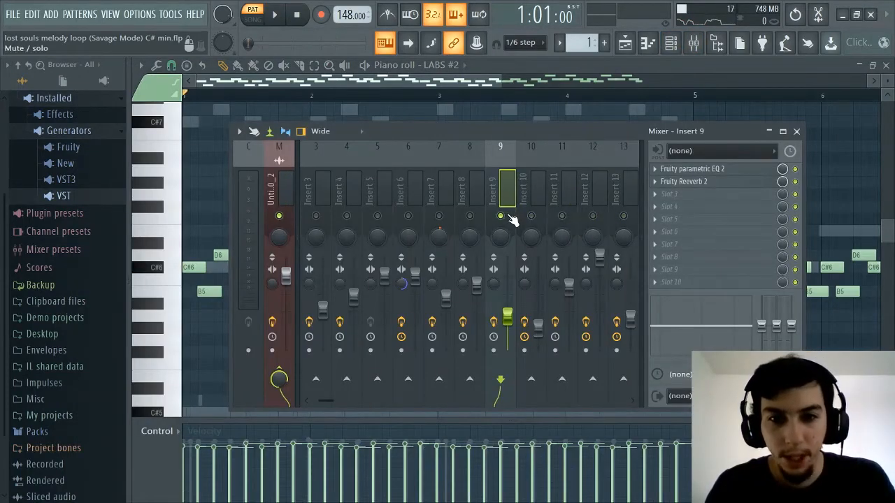
pyautogui.rightClick(504, 218)
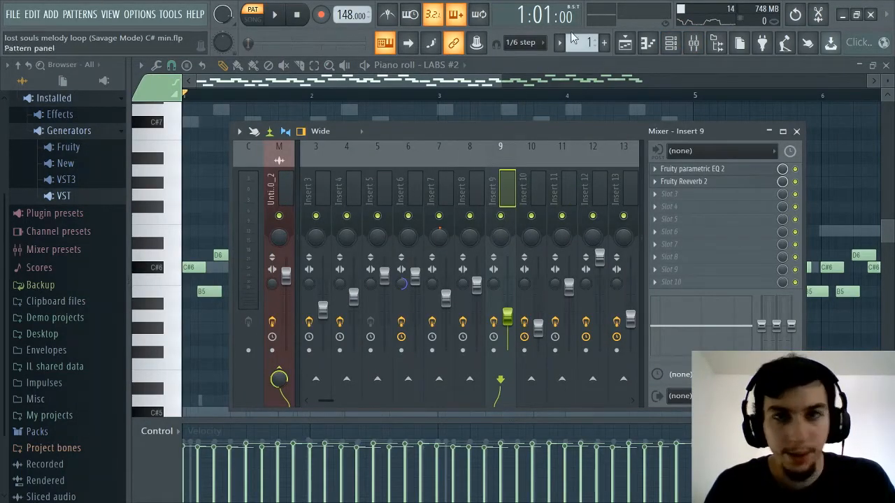
pyautogui.click(694, 46)
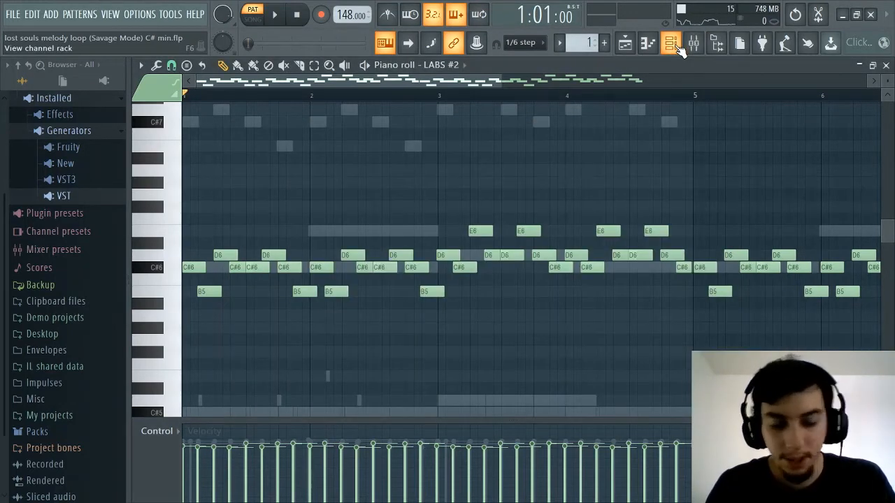
# Play the full beat with all tracks active, checking the mixer levels and the whole LABS #2 melody during playback
pyautogui.press('space')
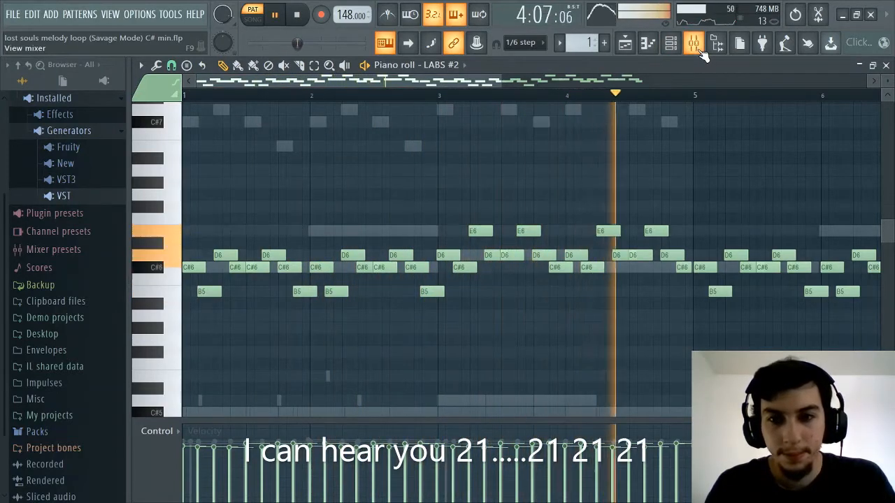
pyautogui.click(699, 51)
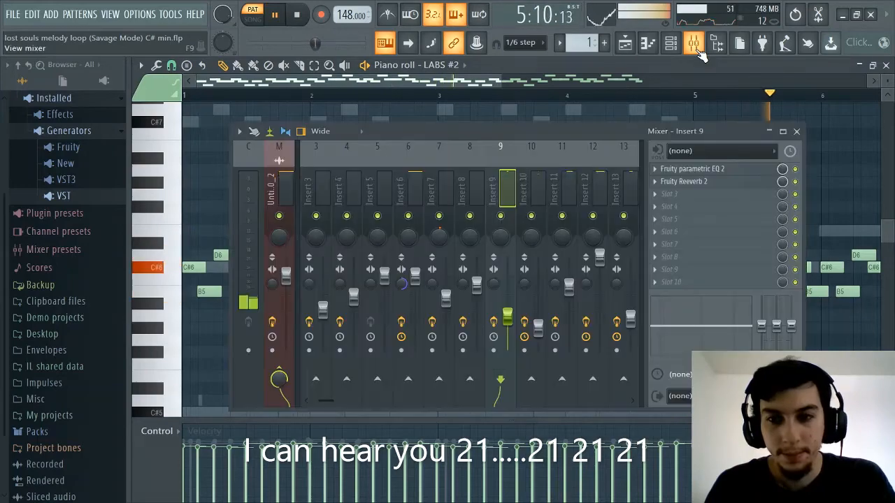
pyautogui.click(699, 53)
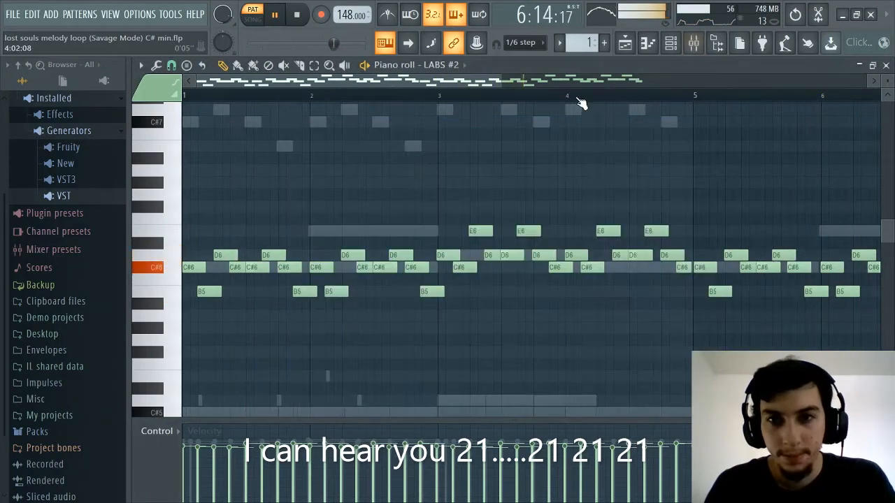
pyautogui.scroll(-2, 581, 102)
pyautogui.scroll(-2, 582, 103)
pyautogui.scroll(1, 582, 102)
pyautogui.moveTo(573, 84); pyautogui.dragTo(254, 85)
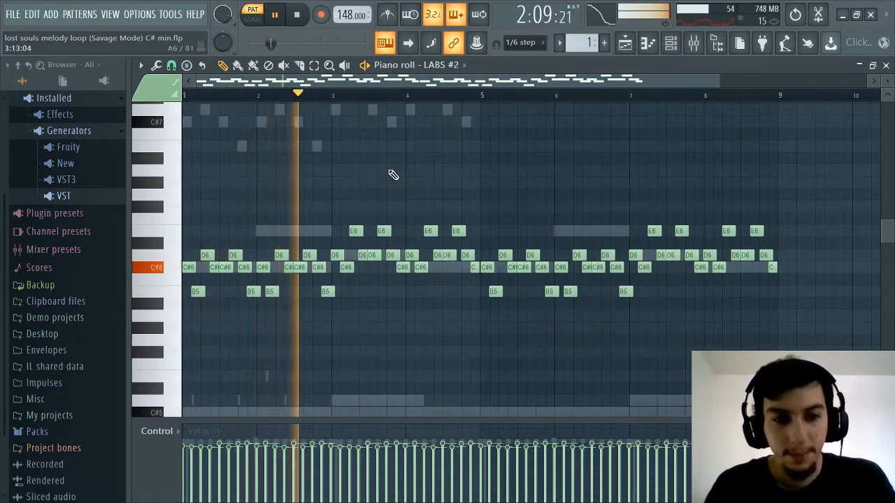
pyautogui.press('space')
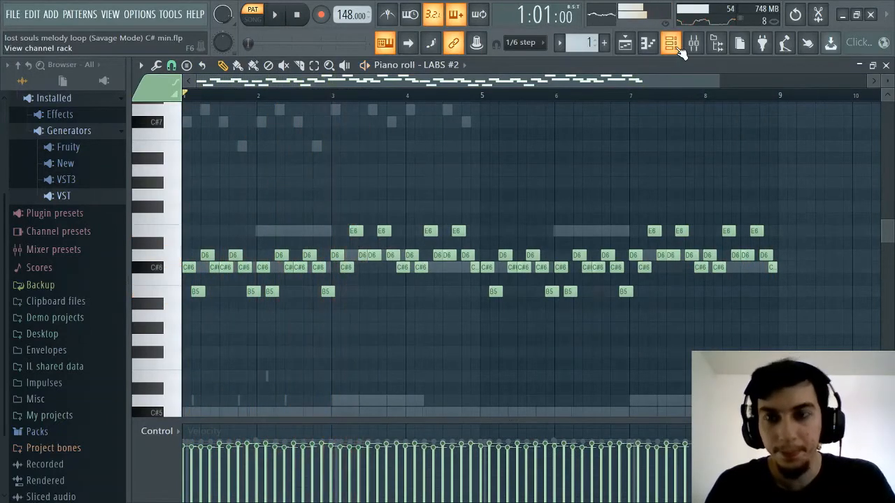
# Solo Insert 9 in the mixer and unmute Inserts 10 to 13 to isolate the melody layers from the drums
pyautogui.scroll(3, 392, 85)
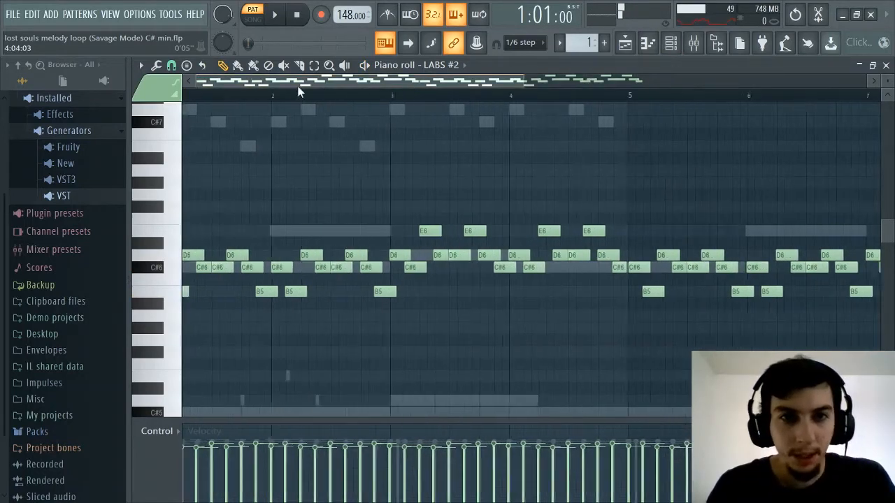
pyautogui.scroll(2, 269, 96)
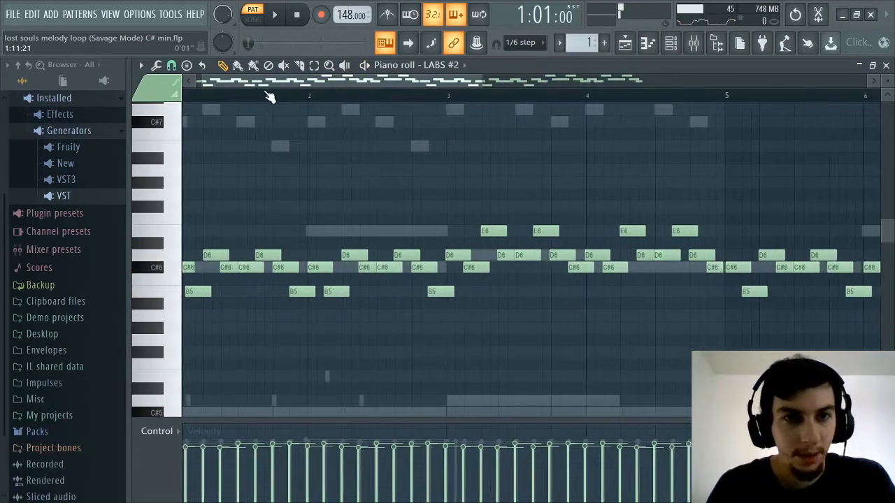
pyautogui.click(690, 53)
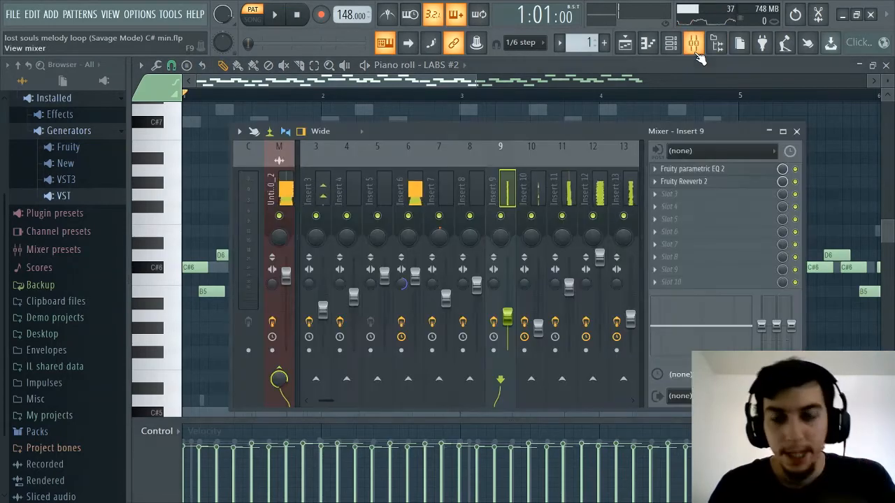
pyautogui.rightClick(501, 218)
pyautogui.click(531, 216)
pyautogui.click(562, 216)
pyautogui.click(622, 217)
pyautogui.click(592, 216)
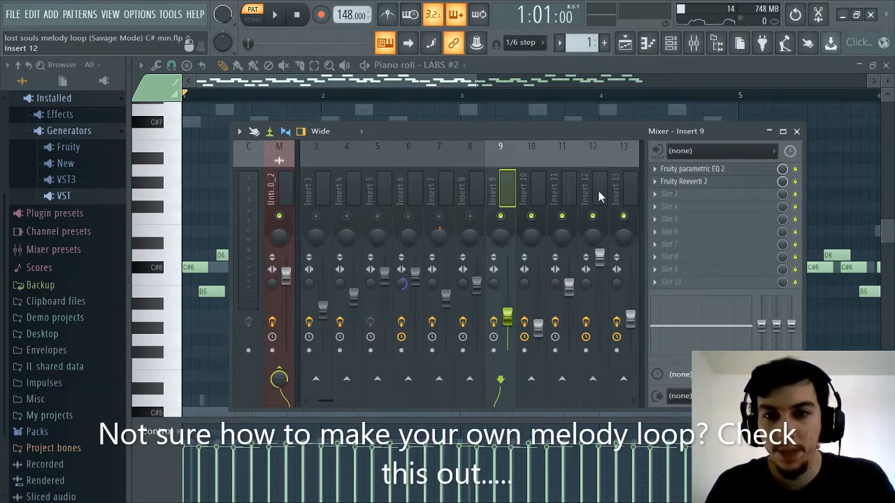
# Check the effect chains on Inserts 12, 13 and 14, and reselect Insert 9
pyautogui.click(599, 188)
pyautogui.click(631, 185)
pyautogui.scroll(-1, 623, 188)
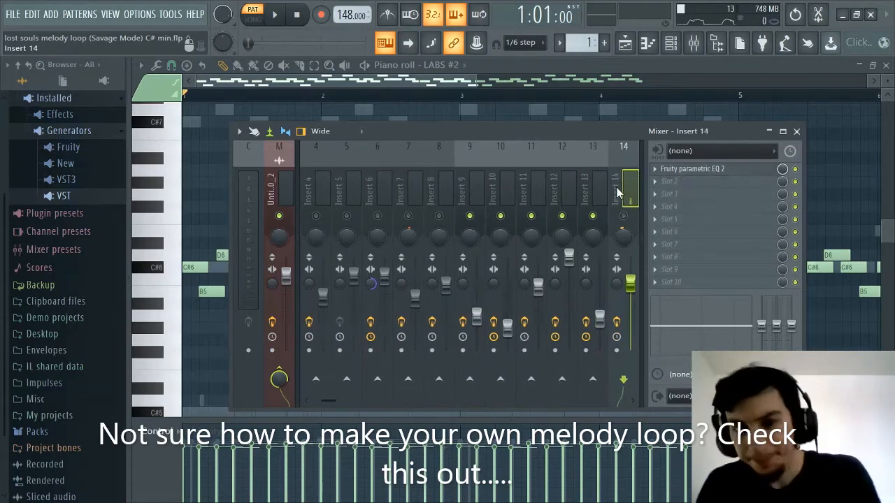
pyautogui.click(604, 191)
pyautogui.click(478, 201)
# Reposition the mixer window slightly and play the isolated melody layers of Inserts 9 to 13
pyautogui.moveTo(507, 137); pyautogui.dragTo(493, 123)
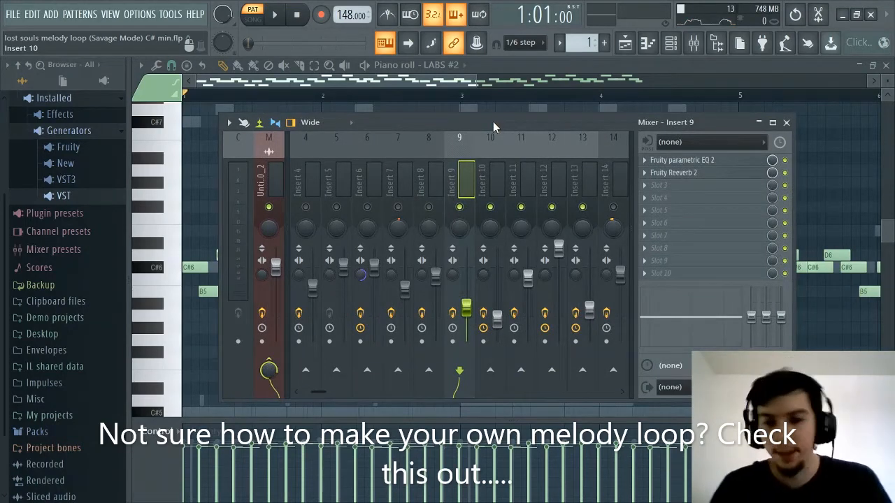
pyautogui.moveTo(496, 118); pyautogui.dragTo(492, 115)
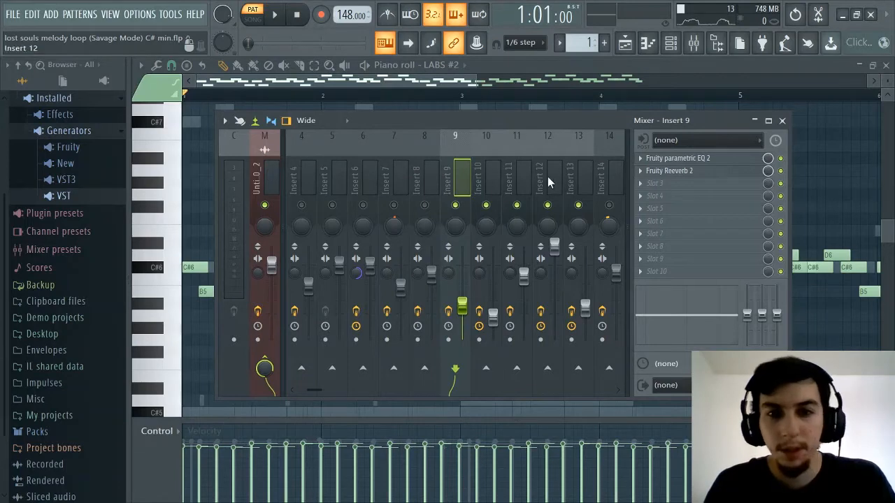
pyautogui.press('space')
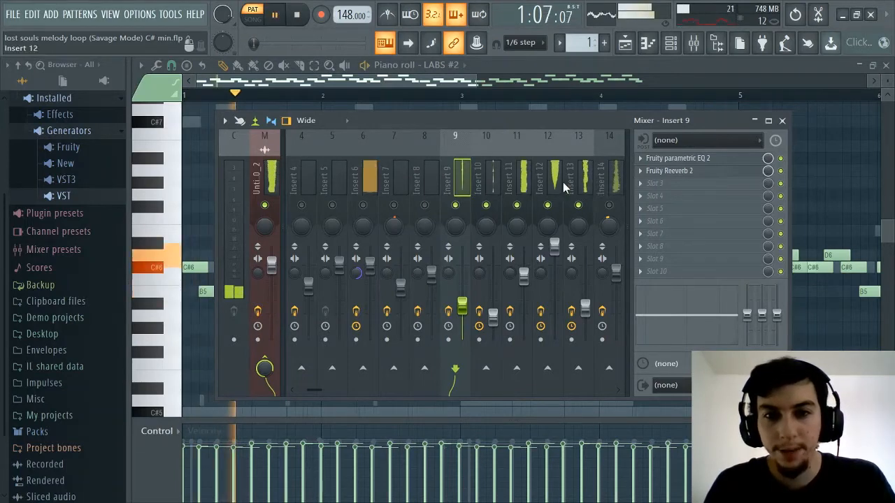
# Stop playback, open the Edison instance on the master channel, reposition its window and clear the metro (808) sample
pyautogui.press('space')
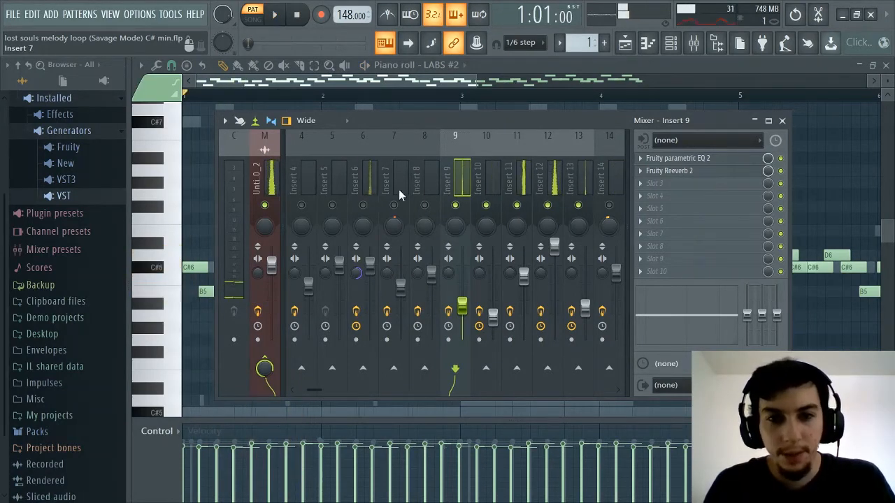
pyautogui.click(271, 172)
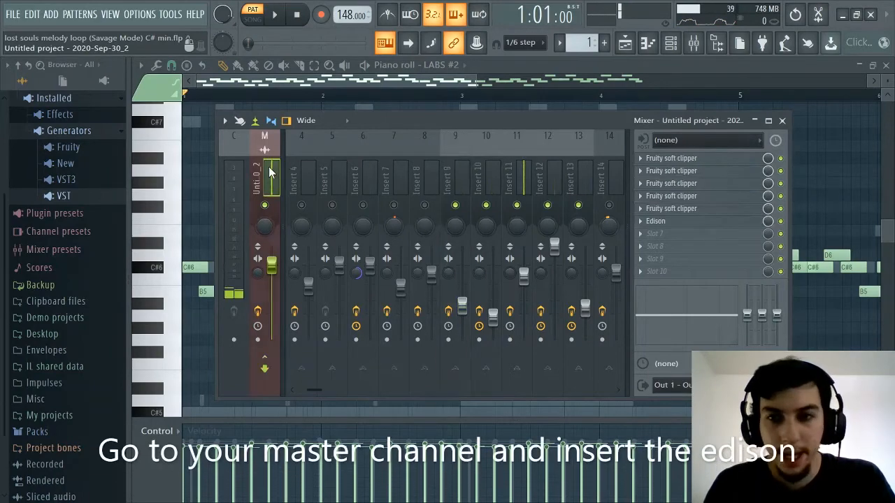
pyautogui.click(655, 222)
pyautogui.moveTo(574, 135); pyautogui.dragTo(563, 99)
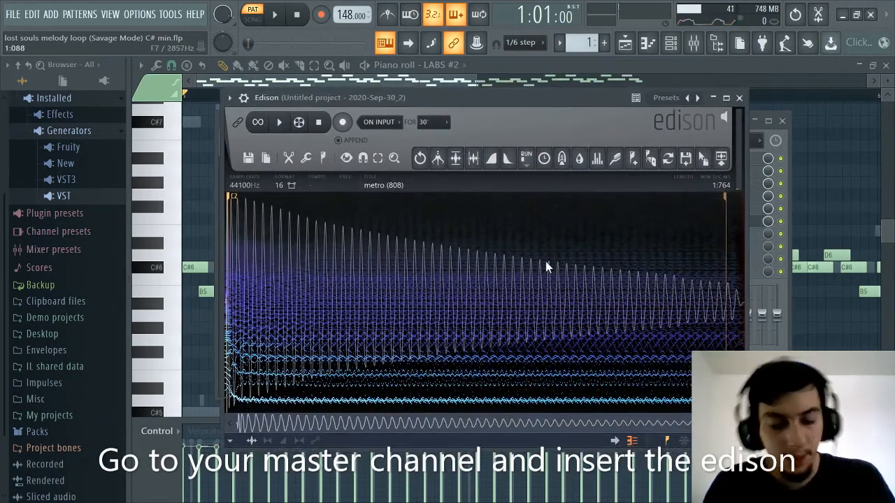
pyautogui.press('Delete')
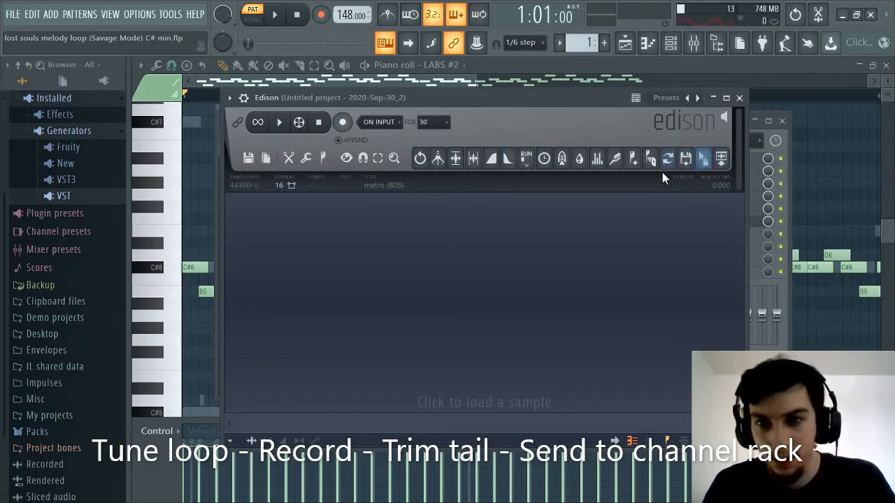
# Record one full eight-bar pass of the isolated melody loop into Edison, including a short overrun
pyautogui.click(344, 122)
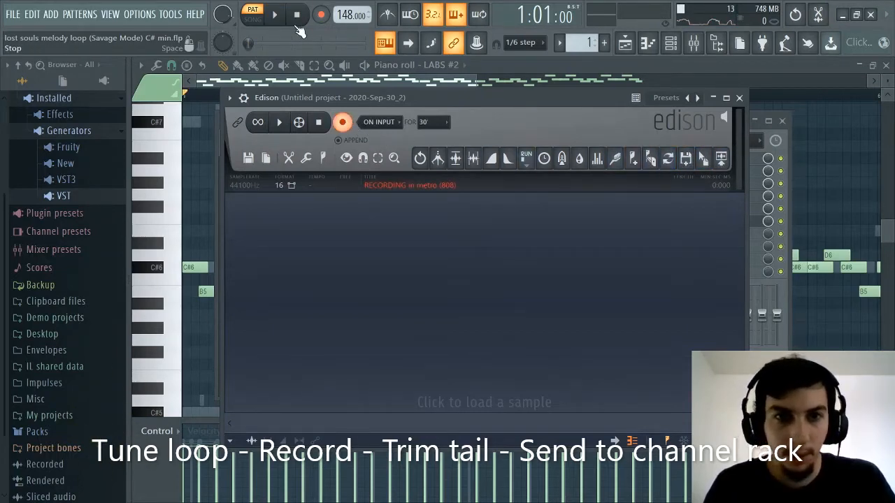
pyautogui.click(277, 20)
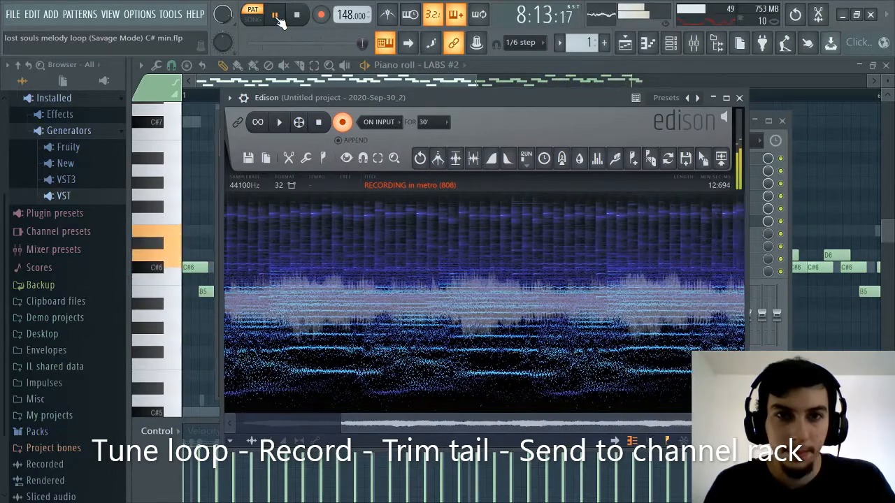
pyautogui.click(276, 15)
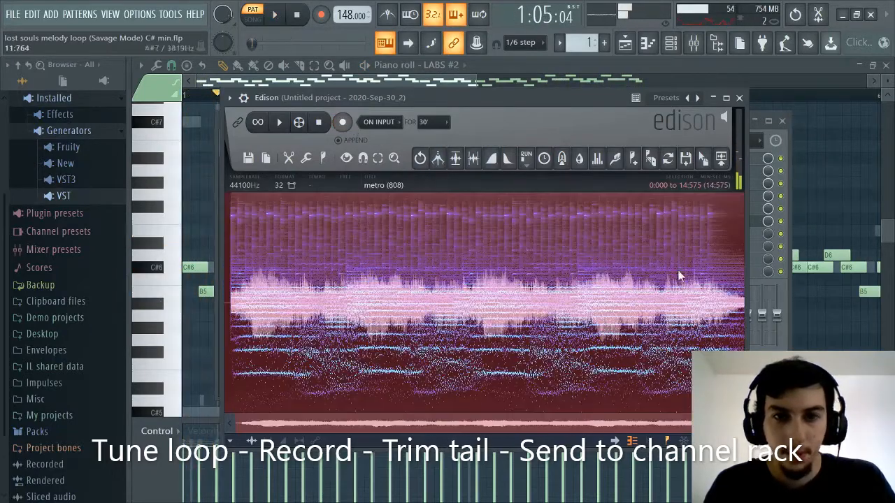
# Audition the recording in Edison and delete its tail from about 13.185 seconds to the end
pyautogui.click(618, 288)
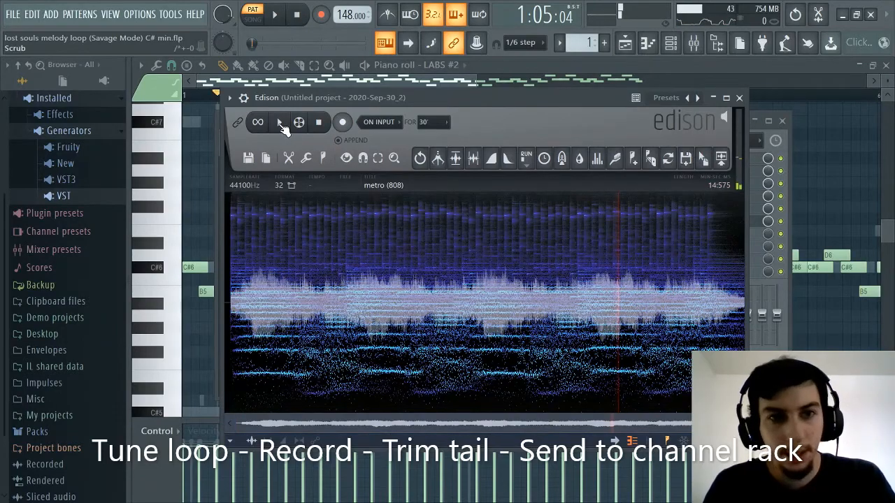
pyautogui.click(281, 124)
pyautogui.click(282, 126)
pyautogui.scroll(5, 711, 302)
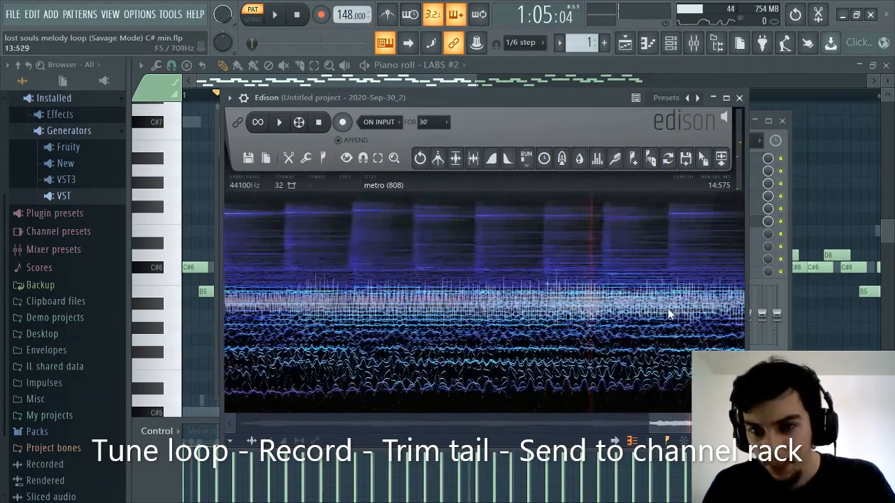
pyautogui.moveTo(559, 301); pyautogui.dragTo(790, 371)
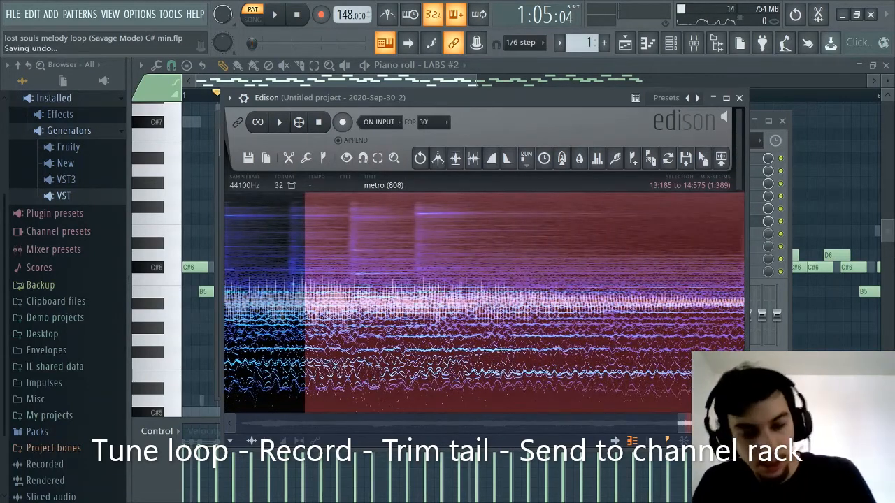
pyautogui.press('Delete')
# Trim the side noise off the recording and send it to the playlist as an audio clip
pyautogui.scroll(-4, 600, 275)
pyautogui.click(475, 163)
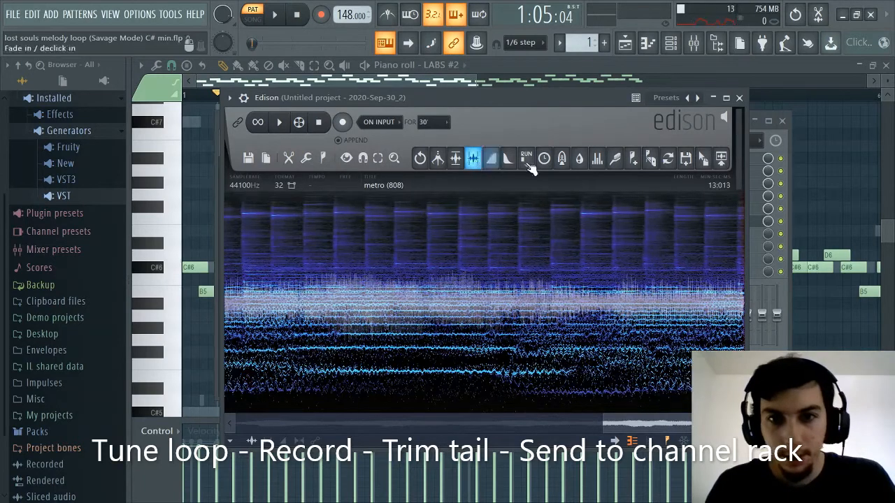
pyautogui.click(720, 159)
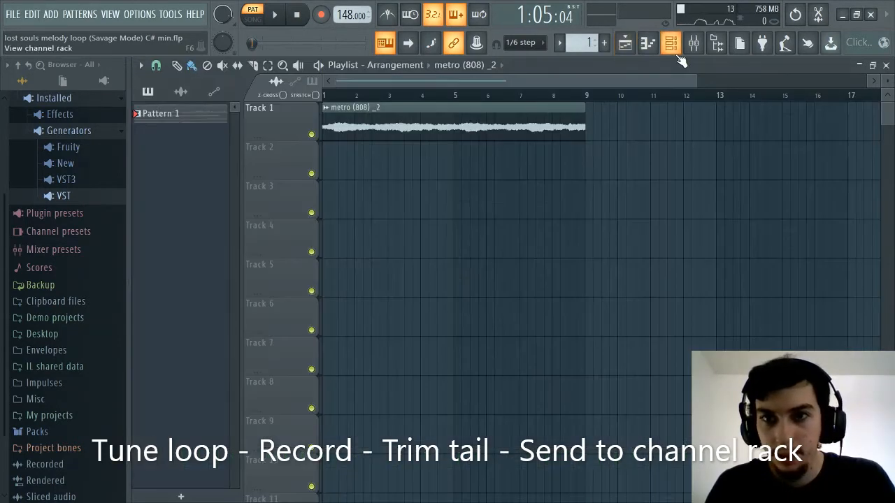
# Switch to song mode and duplicate the recorded loop clip on Track 1 so the copy starts at bar 9
pyautogui.scroll(3, 499, 100)
pyautogui.scroll(-4, 501, 100)
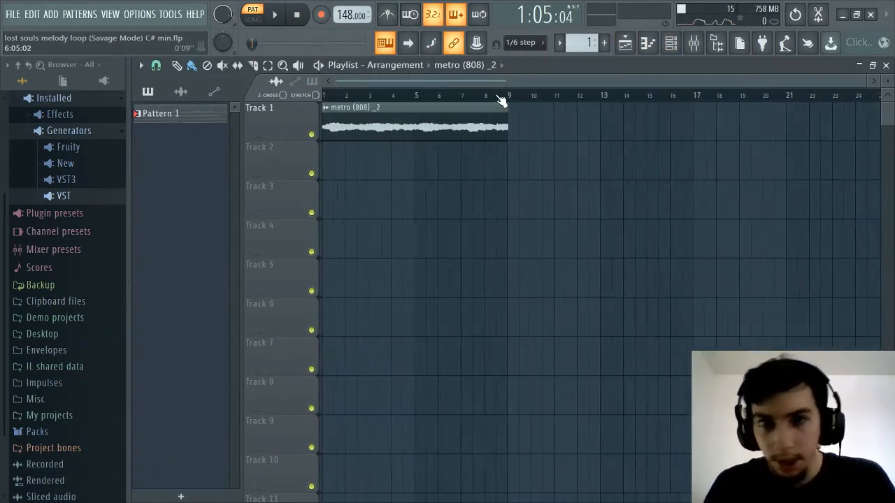
pyautogui.click(257, 19)
pyautogui.moveTo(408, 121); pyautogui.dragTo(546, 126)
pyautogui.scroll(3, 509, 87)
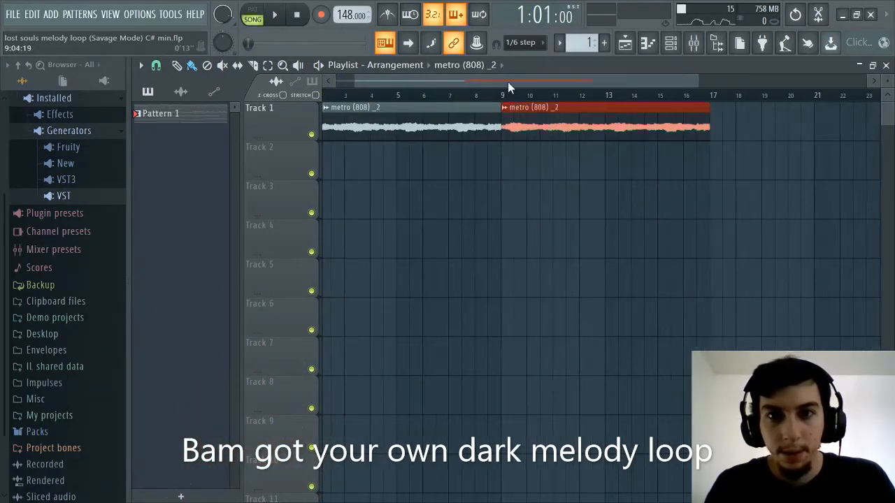
# Play the two consecutive loop clips to check the recording, and delete both from Track 1
pyautogui.click(516, 164)
pyautogui.press('space')
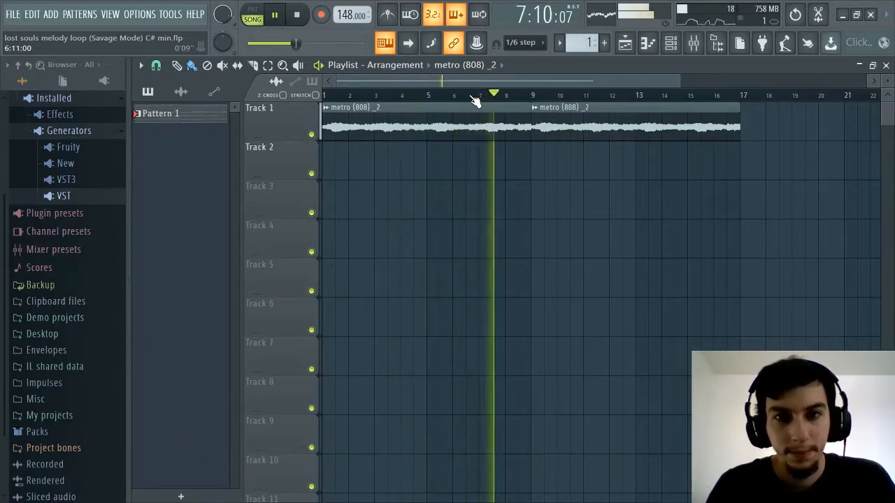
pyautogui.scroll(-3, 475, 98)
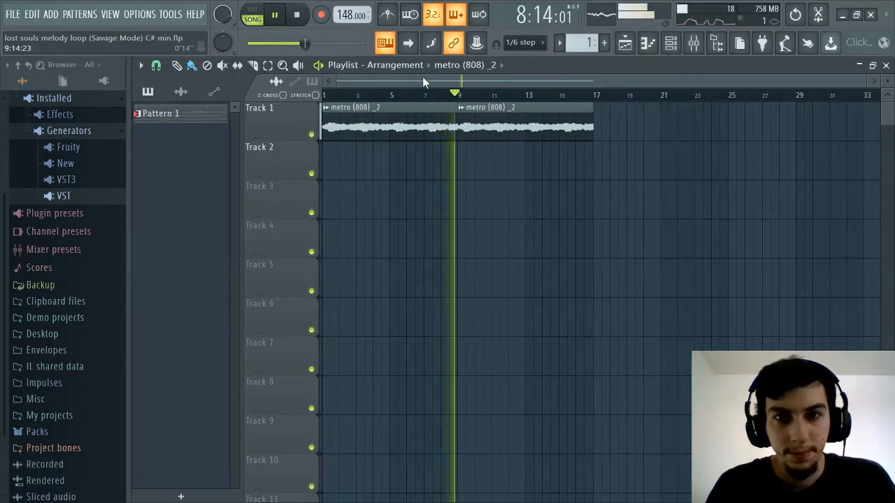
pyautogui.press('space')
pyautogui.rightClick(490, 120)
pyautogui.rightClick(447, 122)
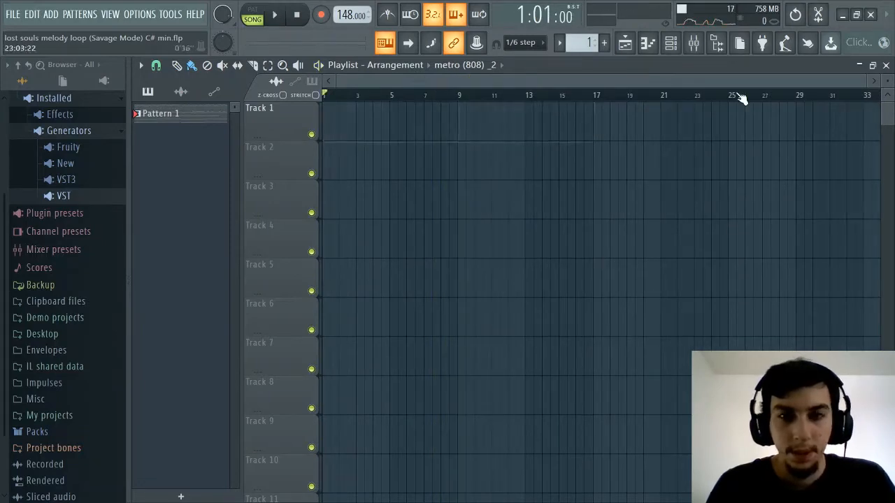
pyautogui.click(672, 57)
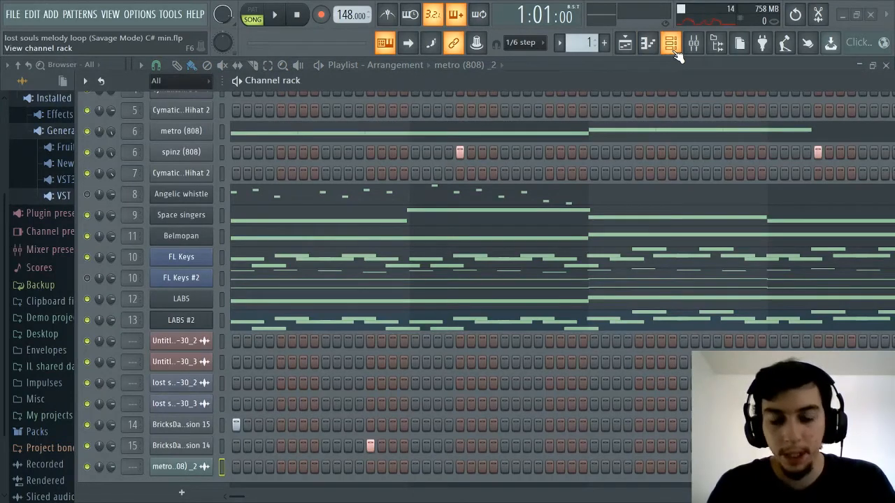
pyautogui.click(673, 48)
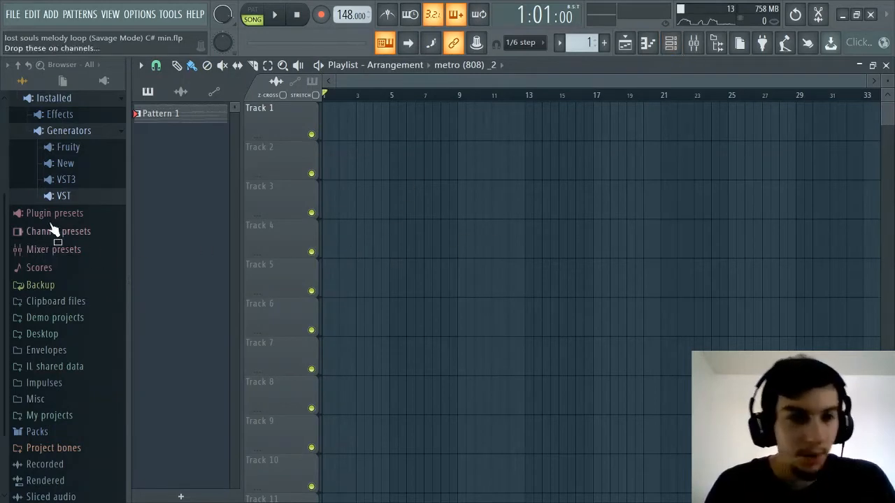
pyautogui.scroll(4, 75, 182)
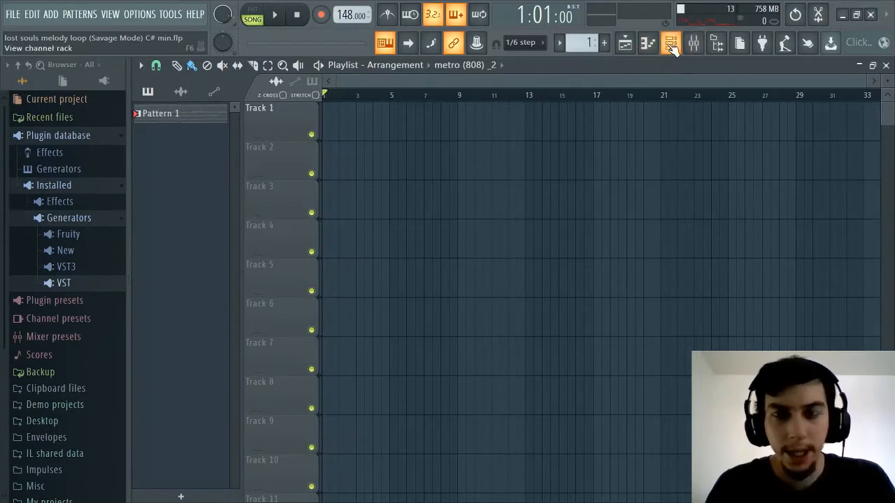
pyautogui.click(670, 45)
pyautogui.click(670, 44)
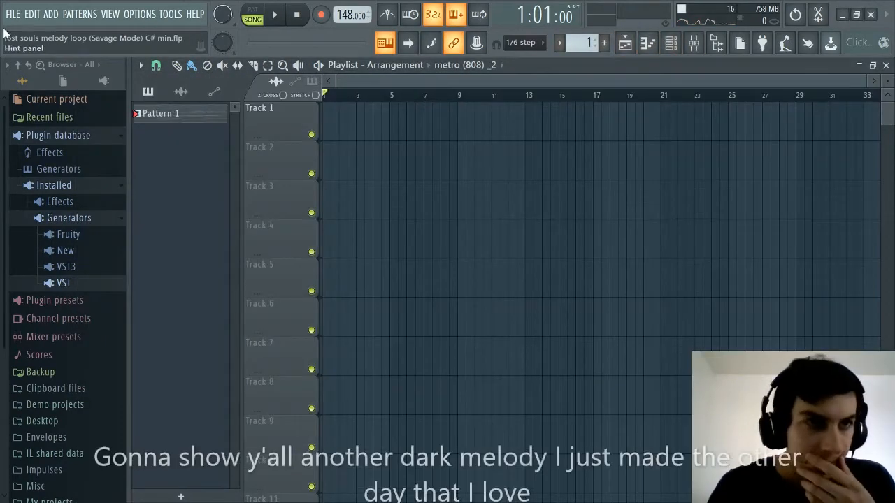
# Save the project in the Projects folder under the new name "lost souls melody loop (Savage Mode) C# min 2"
pyautogui.click(13, 14)
pyautogui.click(23, 85)
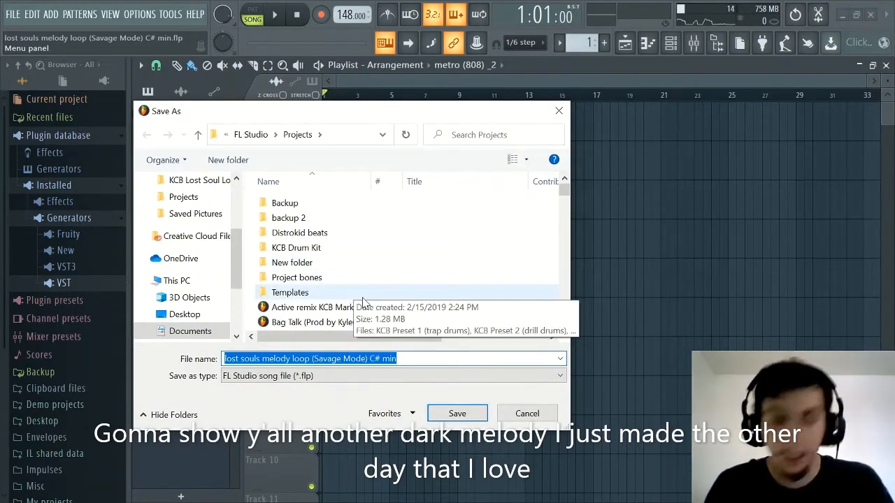
pyautogui.scroll(-20, 362, 302)
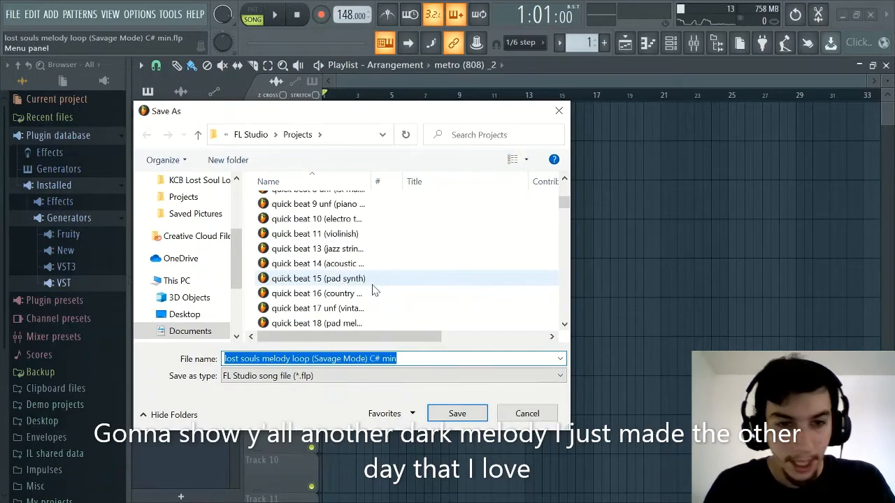
pyautogui.scroll(-20, 373, 290)
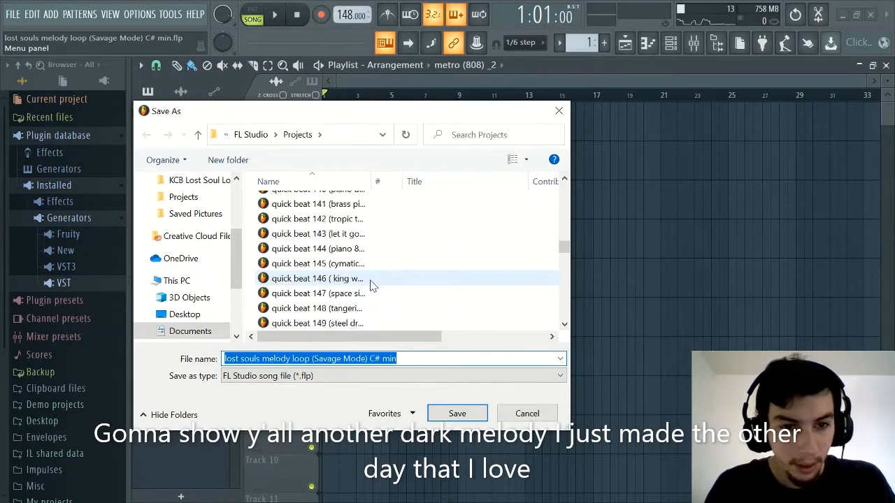
pyautogui.scroll(-20, 373, 286)
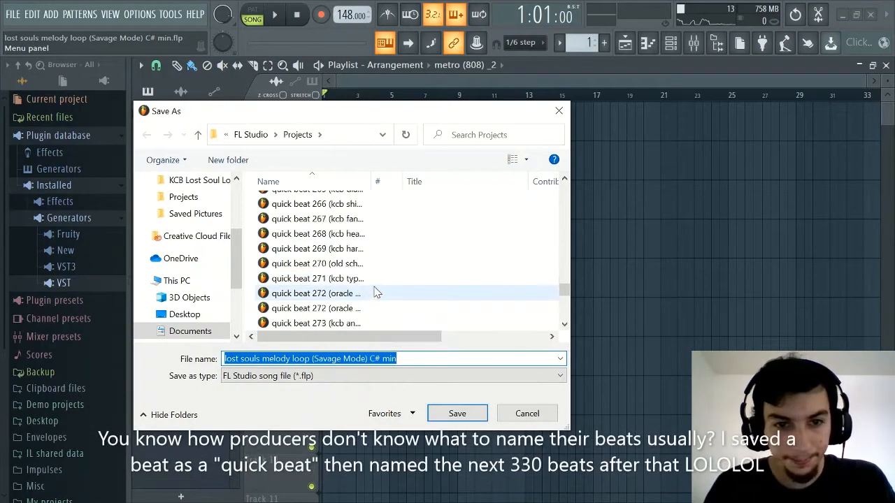
pyautogui.scroll(-3, 370, 296)
pyautogui.scroll(11, 371, 295)
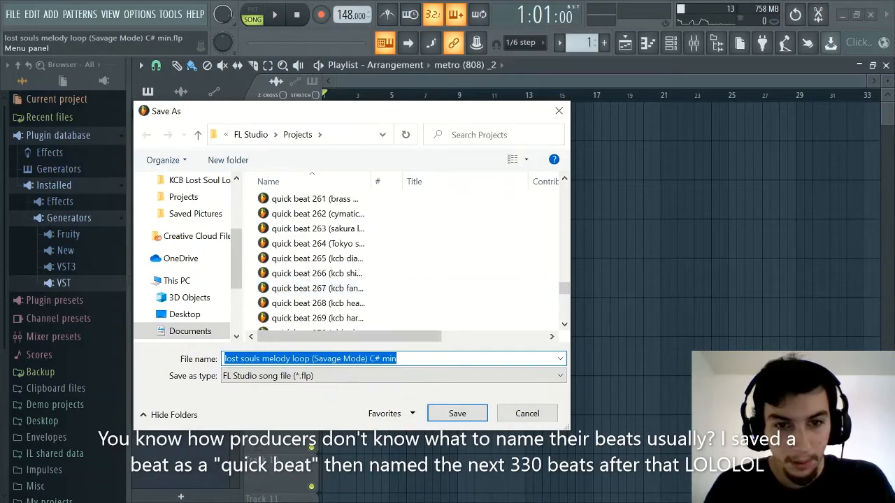
pyautogui.click(398, 358)
pyautogui.click(456, 414)
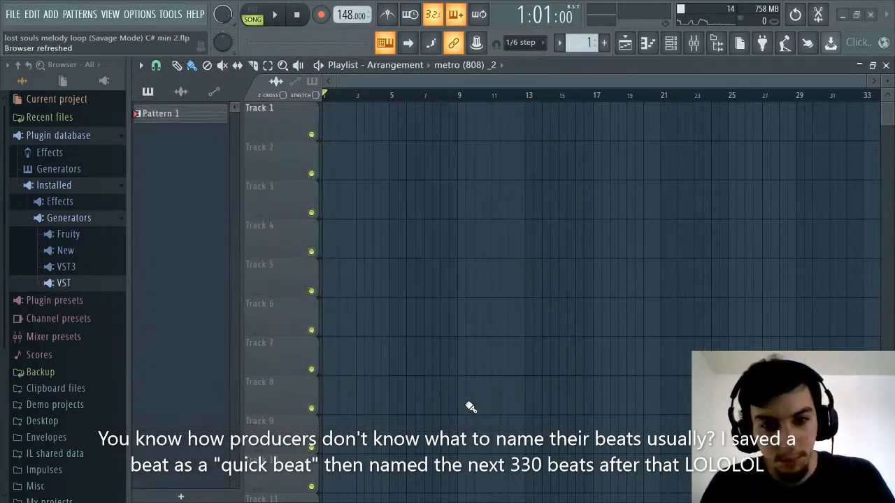
# Find and open the project "lost souls melody loop (Death In The Wind) F min" in the Projects folder
pyautogui.click(13, 14)
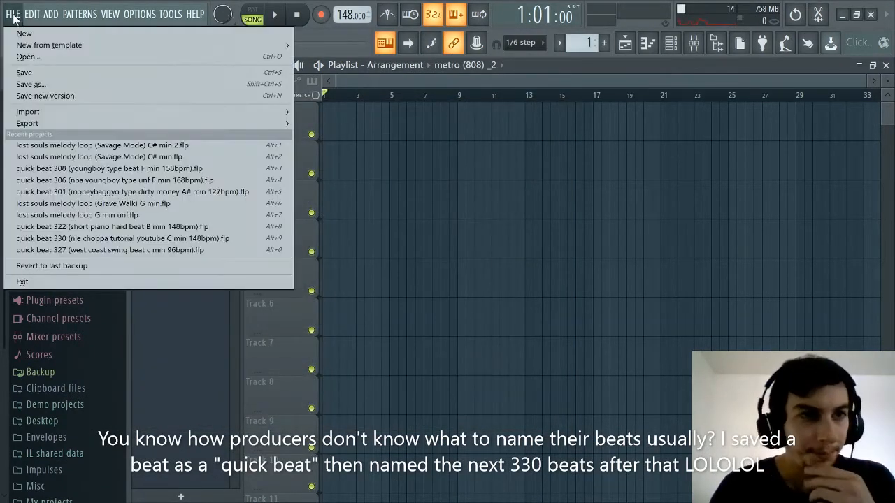
pyautogui.click(29, 60)
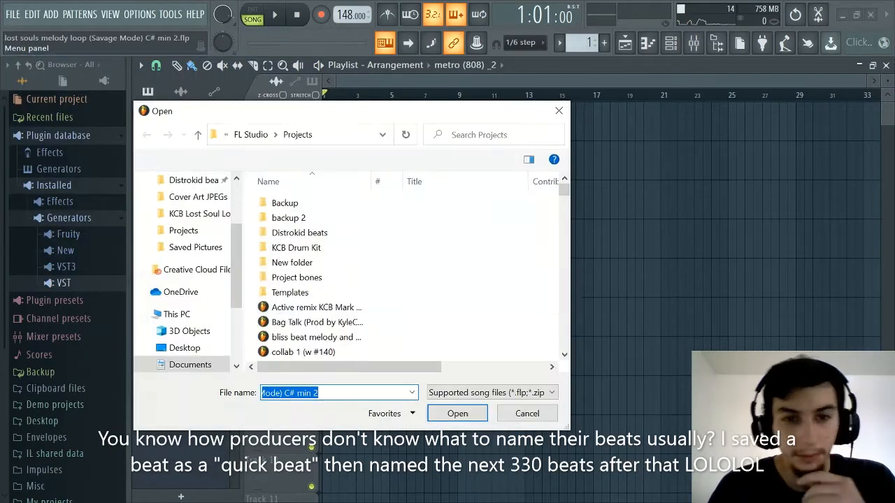
pyautogui.scroll(-10, 412, 308)
pyautogui.scroll(-2, 405, 301)
pyautogui.click(393, 298)
pyautogui.click(385, 323)
pyautogui.click(380, 338)
pyautogui.click(362, 263)
pyautogui.click(366, 248)
pyautogui.doubleClick(366, 248)
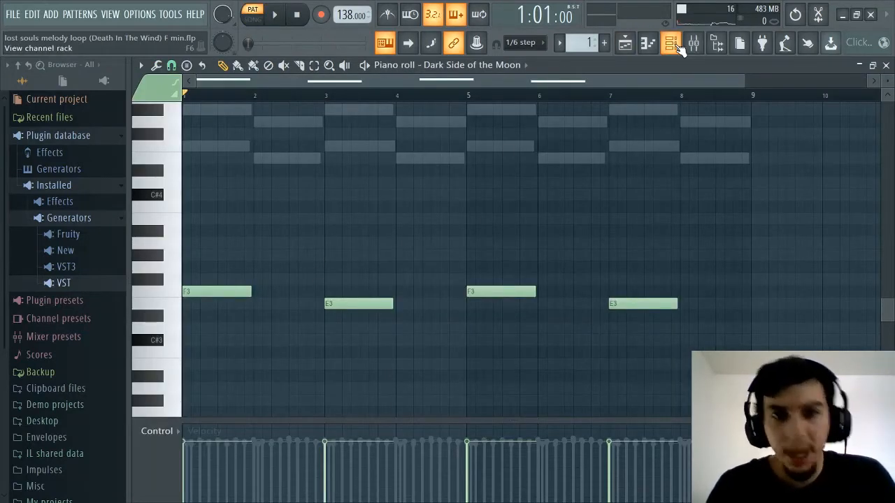
# Bring the Dark Side of the Moon notes into view and open that channel's Twisted Energy instrument
pyautogui.scroll(1, 409, 92)
pyautogui.moveTo(407, 83); pyautogui.dragTo(257, 85)
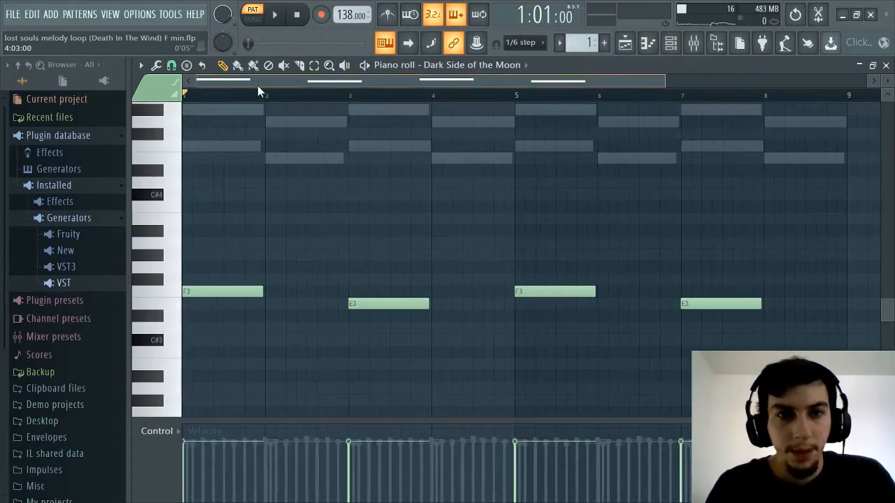
pyautogui.click(667, 46)
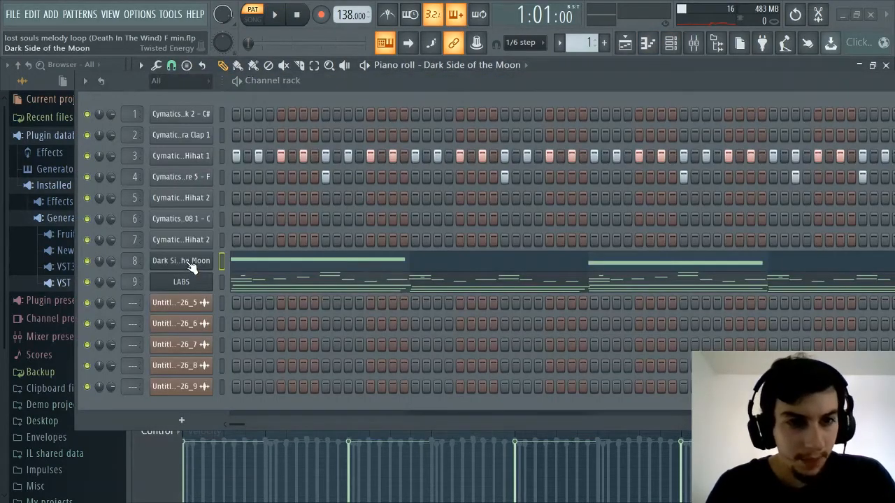
pyautogui.click(190, 264)
pyautogui.click(667, 47)
# Reposition the Twisted Energy window slightly and look through its preset list
pyautogui.moveTo(494, 131)
pyautogui.mouseDown()
pyautogui.moveTo(509, 118)
pyautogui.moveTo(499, 119)
pyautogui.mouseUp()
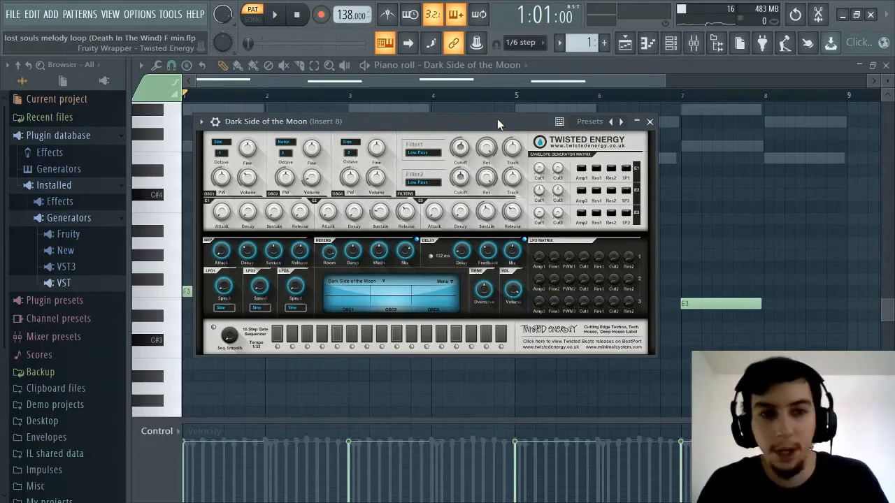
pyautogui.moveTo(467, 126); pyautogui.dragTo(471, 122)
pyautogui.click(596, 122)
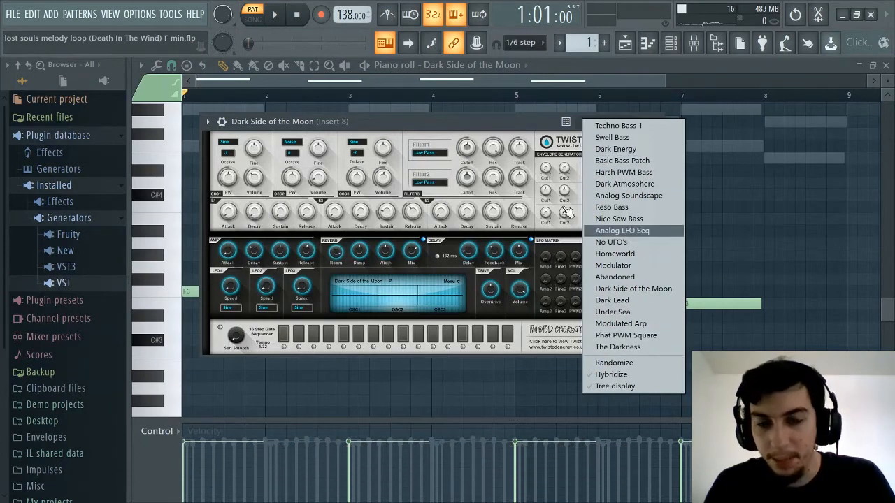
pyautogui.click(467, 122)
pyautogui.moveTo(468, 120); pyautogui.dragTo(466, 121)
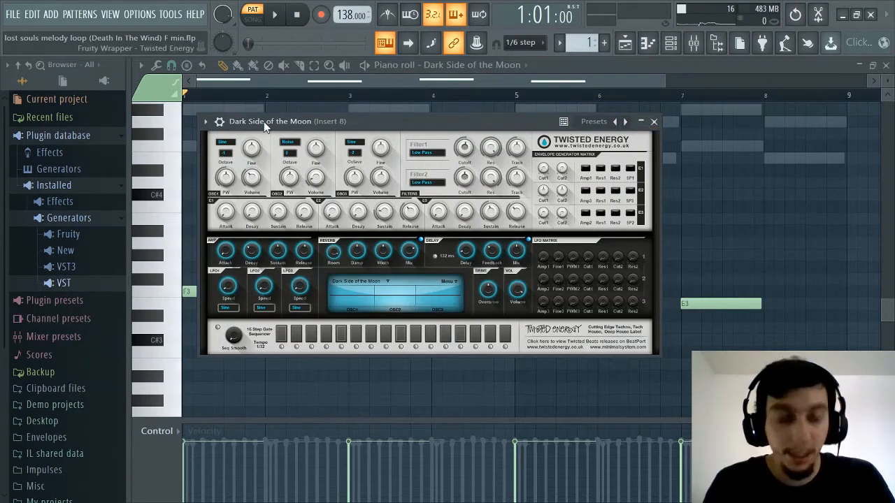
# Close the Twisted Energy window, then review the Dark Side of the Moon notes while playing the pattern
pyautogui.click(653, 123)
pyautogui.scroll(1, 422, 93)
pyautogui.moveTo(405, 80); pyautogui.dragTo(274, 87)
pyautogui.scroll(-3, 353, 99)
pyautogui.scroll(2, 353, 99)
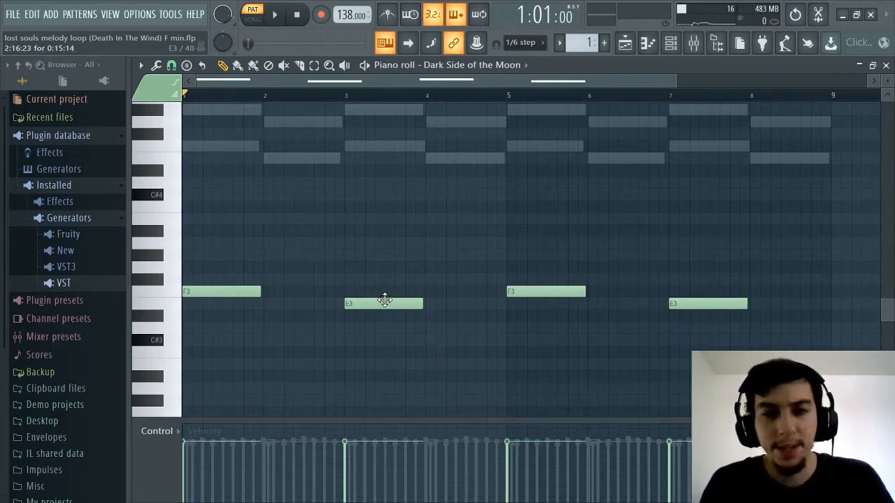
pyautogui.scroll(1, 368, 97)
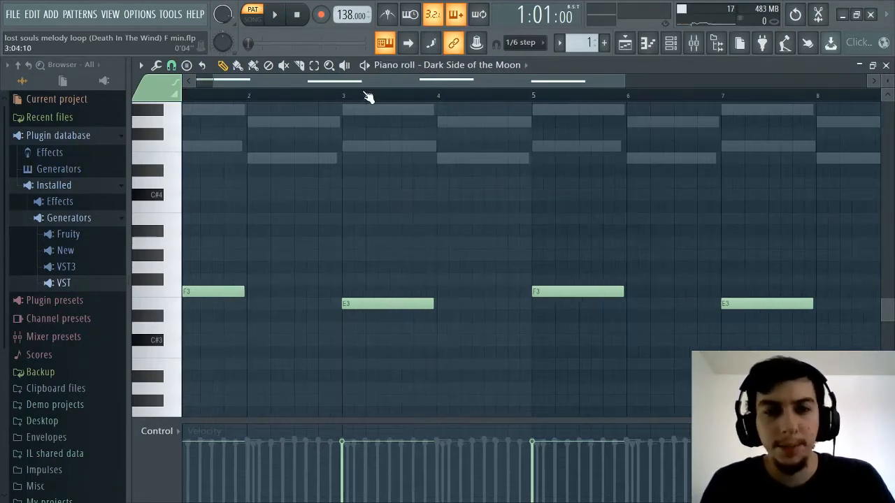
pyautogui.moveTo(348, 81); pyautogui.dragTo(232, 96)
pyautogui.scroll(-2, 275, 98)
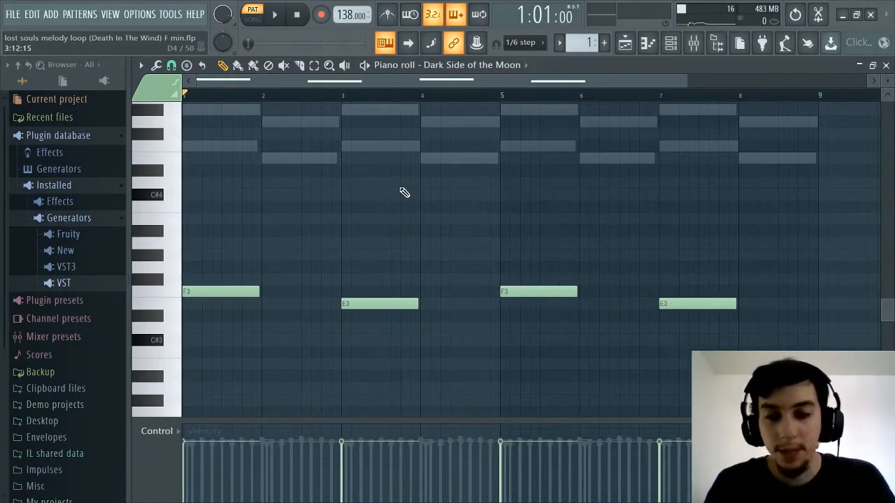
pyautogui.press('space')
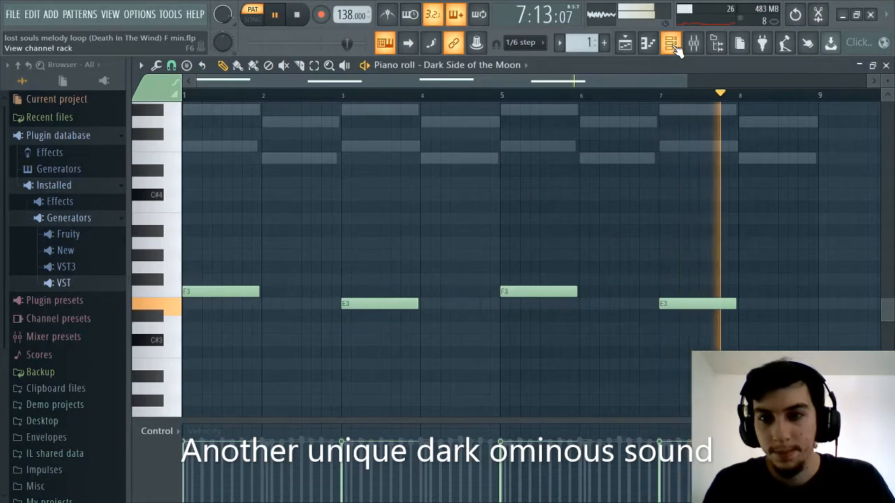
pyautogui.press('space')
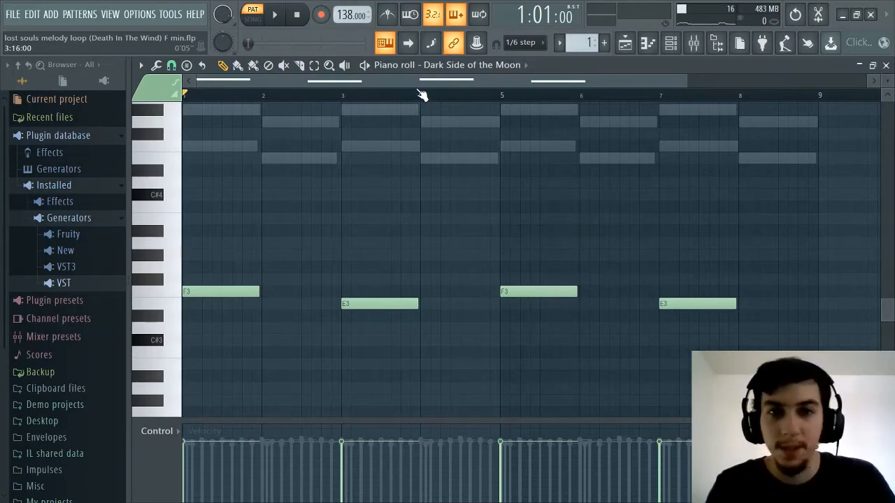
# Switch the piano roll to the LABS channel and open its Moon Guitar instrument for viewing
pyautogui.click(517, 65)
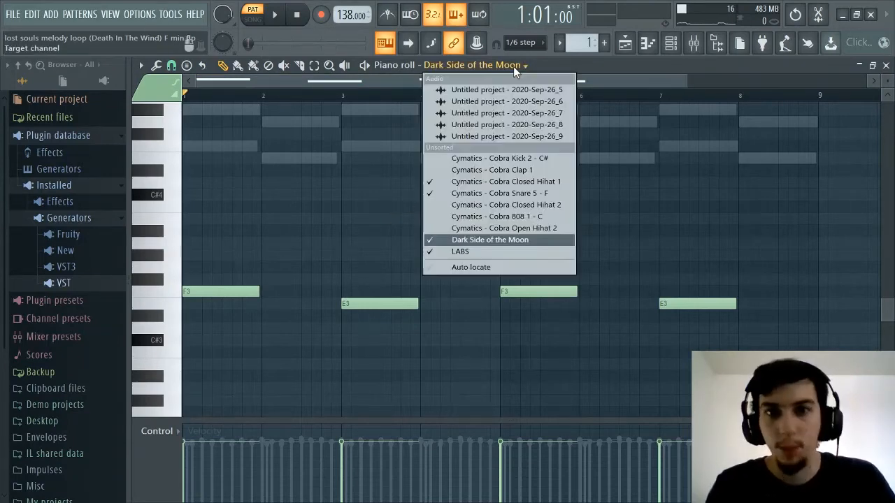
pyautogui.click(489, 252)
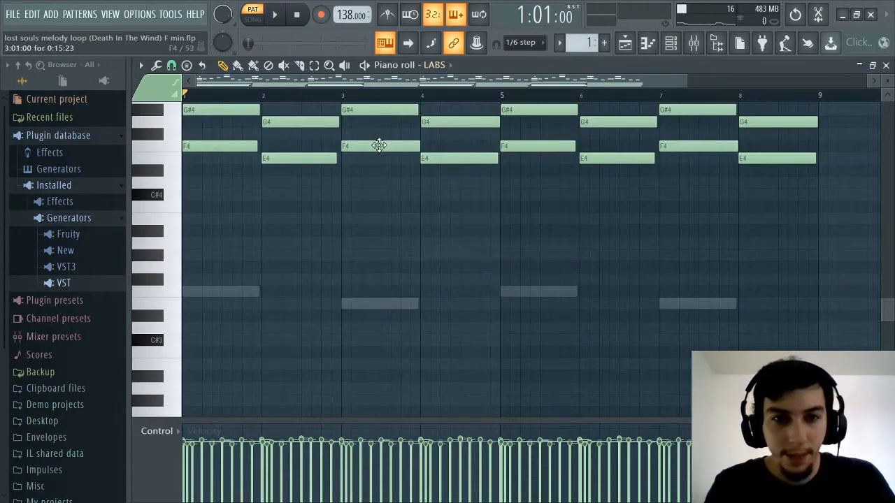
pyautogui.click(672, 46)
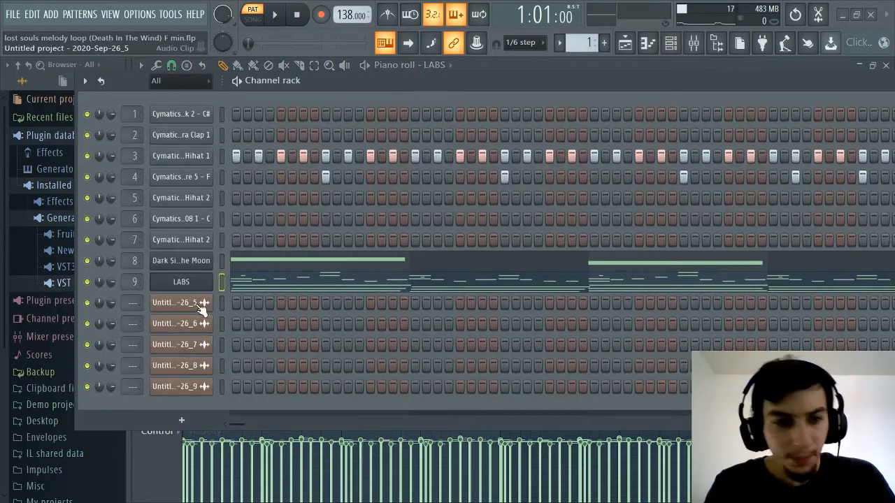
pyautogui.click(191, 281)
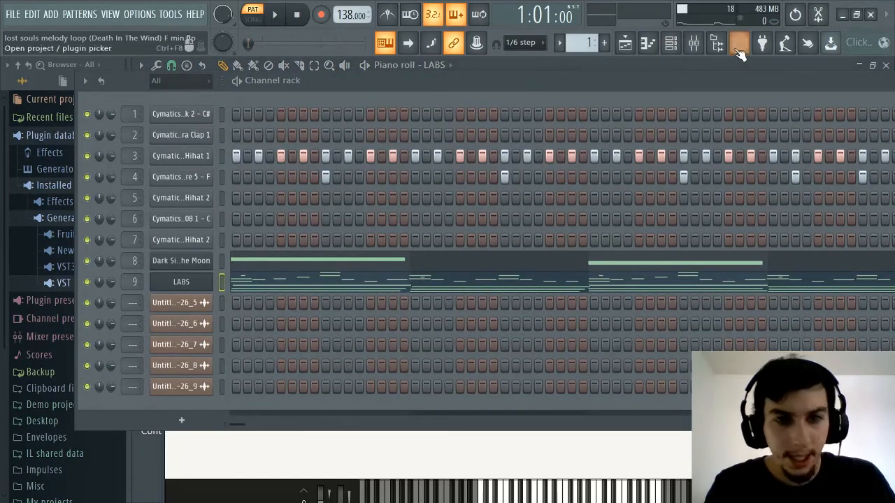
pyautogui.click(671, 42)
pyautogui.moveTo(521, 104); pyautogui.dragTo(501, 110)
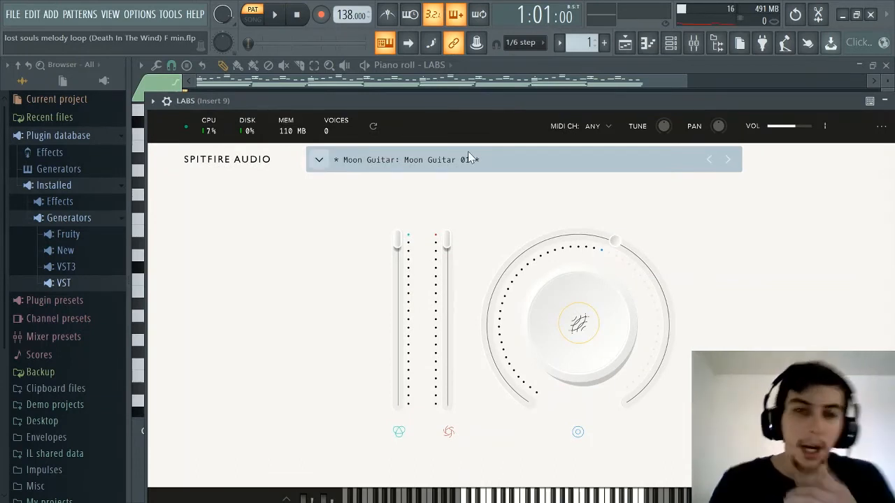
# In the mixer, unmute Insert 9 alongside Insert 8 and view Insert 9's Maximus settings
pyautogui.click(670, 46)
pyautogui.click(672, 46)
pyautogui.click(650, 47)
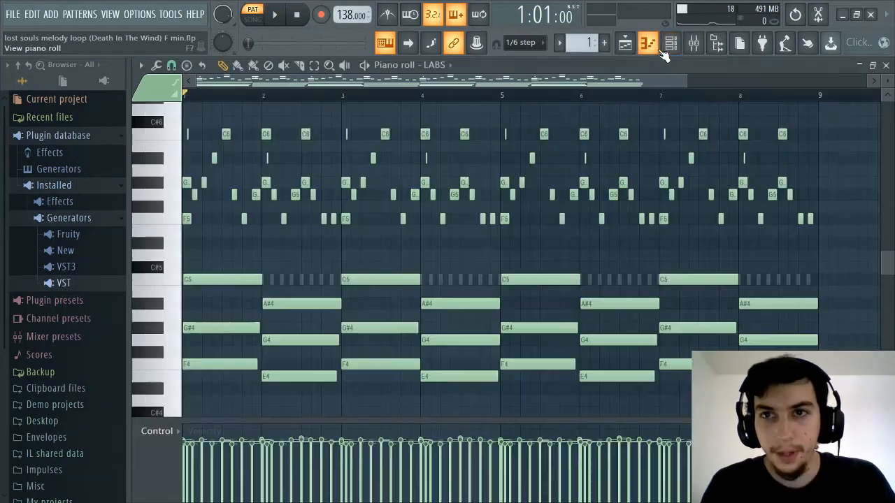
pyautogui.click(694, 47)
pyautogui.click(531, 187)
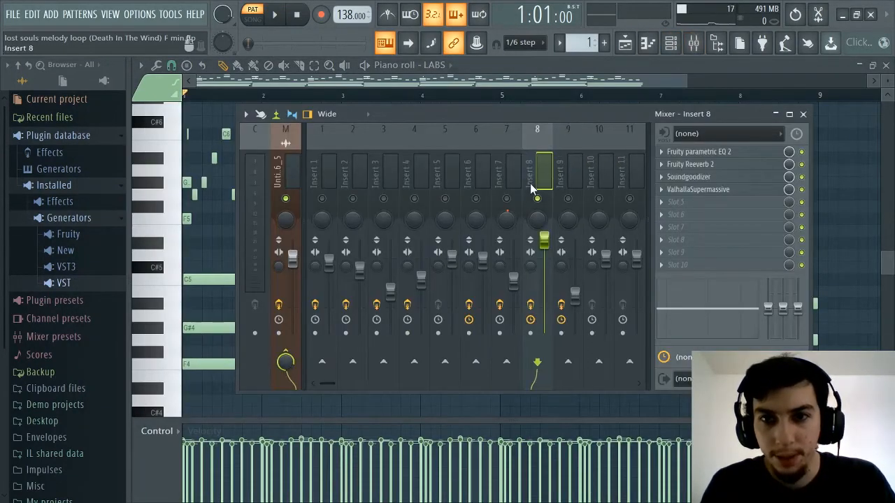
pyautogui.click(569, 188)
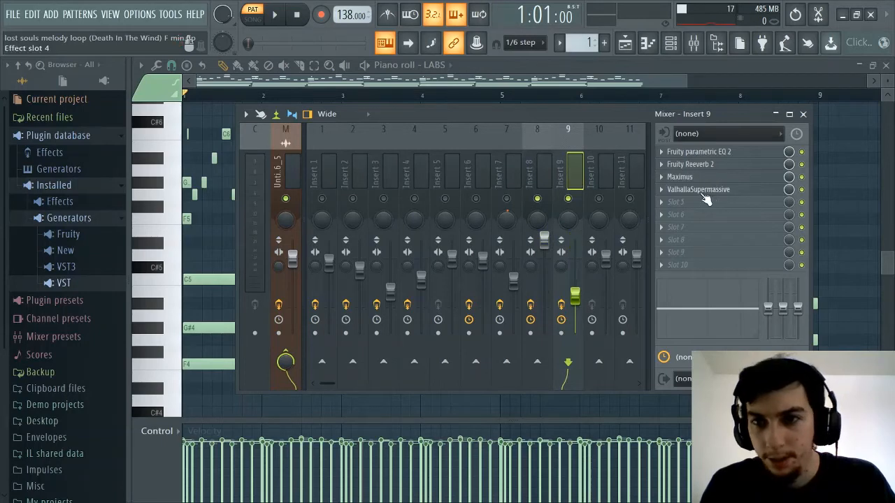
pyautogui.click(691, 177)
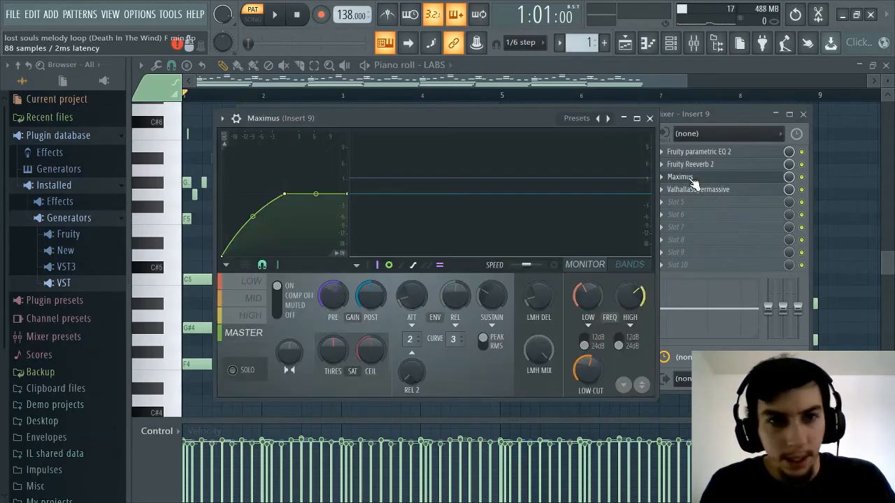
pyautogui.click(650, 118)
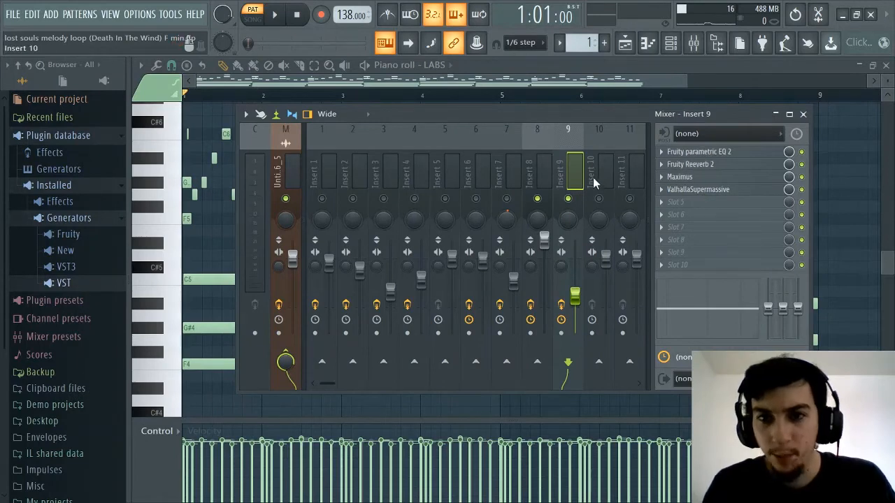
# Examine the LABS notes in the piano roll, from the low chords up to the fast high melody
pyautogui.click(656, 46)
pyautogui.scroll(3, 423, 90)
pyautogui.moveTo(423, 87); pyautogui.dragTo(203, 103)
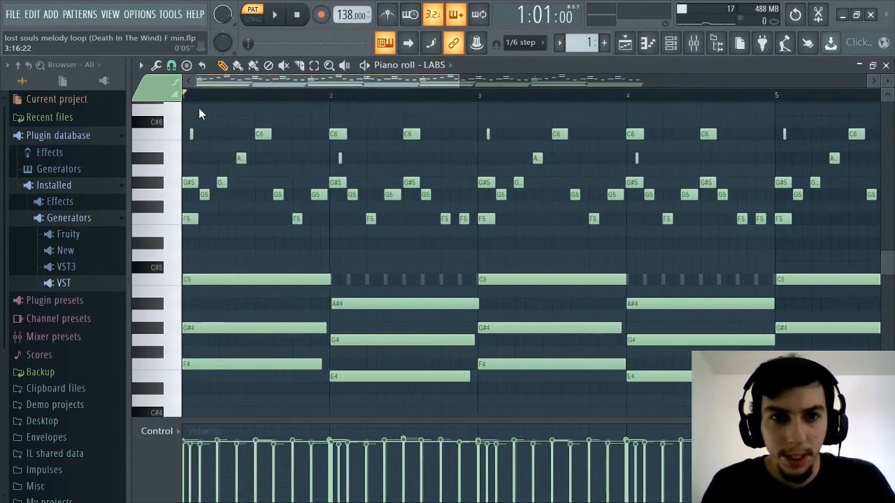
pyautogui.scroll(2, 333, 195)
pyautogui.scroll(-5, 335, 196)
pyautogui.scroll(-2, 353, 208)
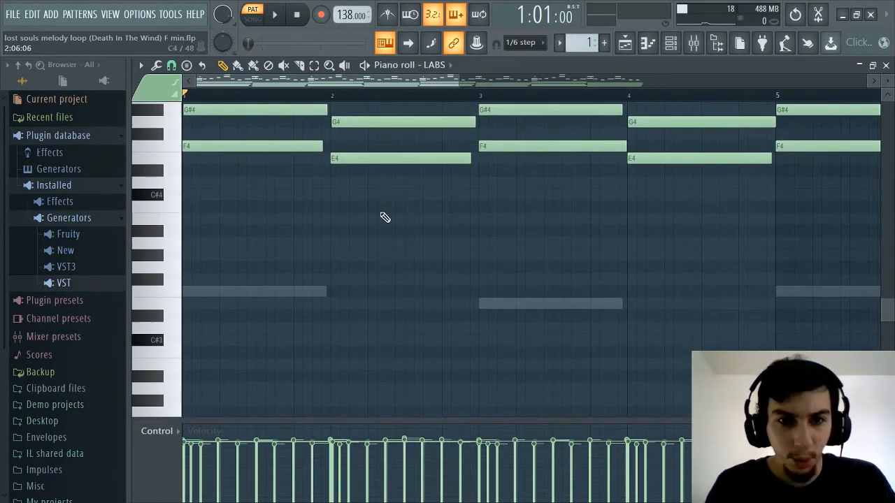
pyautogui.scroll(7, 384, 216)
pyautogui.scroll(3, 259, 270)
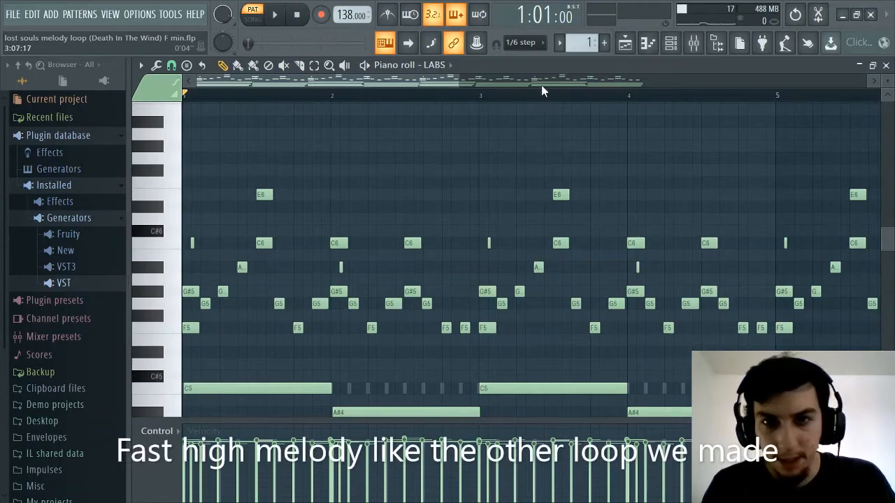
pyautogui.scroll(-2, 551, 101)
pyautogui.scroll(-3, 509, 160)
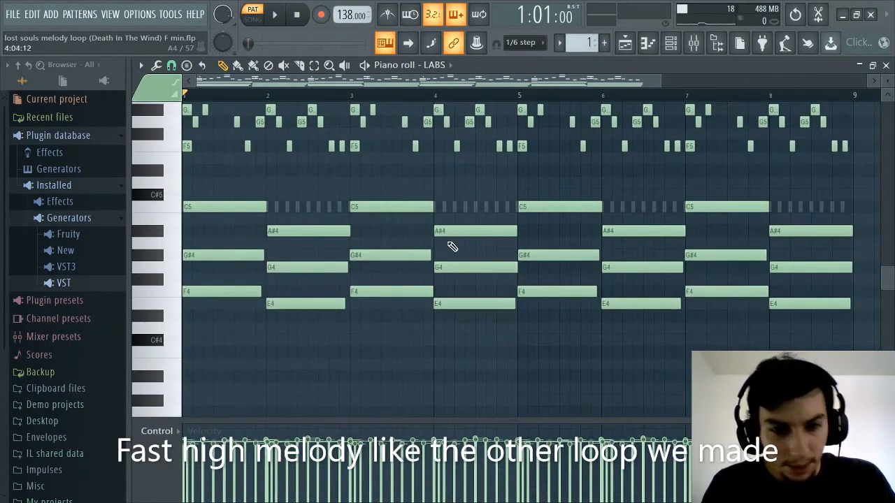
pyautogui.scroll(2, 367, 104)
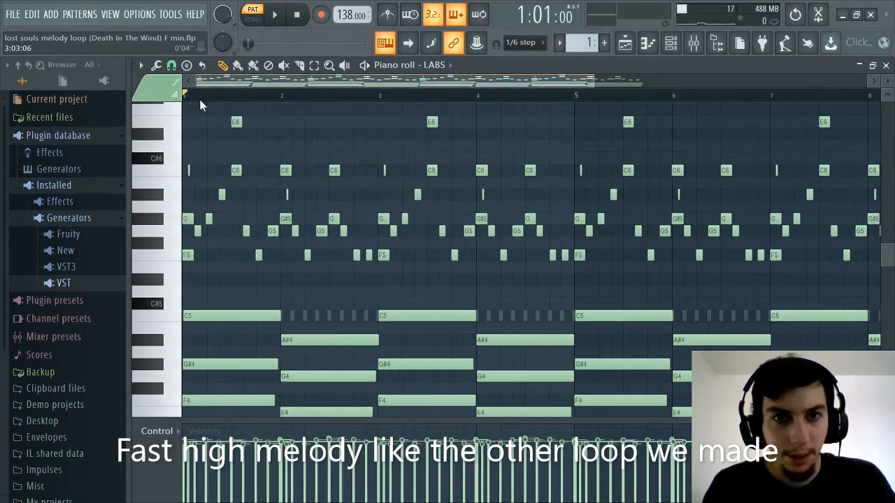
pyautogui.scroll(2, 273, 100)
pyautogui.scroll(1, 416, 218)
pyautogui.scroll(-2, 418, 218)
pyautogui.scroll(3, 416, 216)
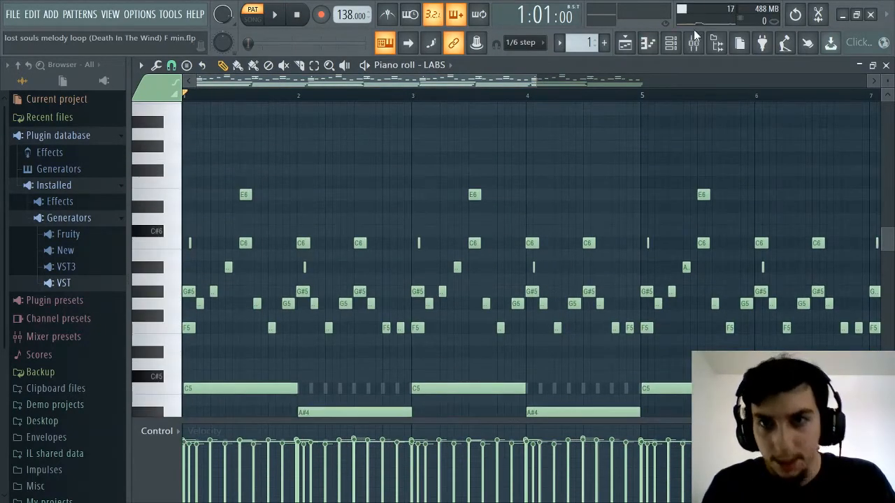
# Isolate Insert 9 in the mixer and play the LABS melody on its own while following its notes
pyautogui.click(671, 43)
pyautogui.click(671, 43)
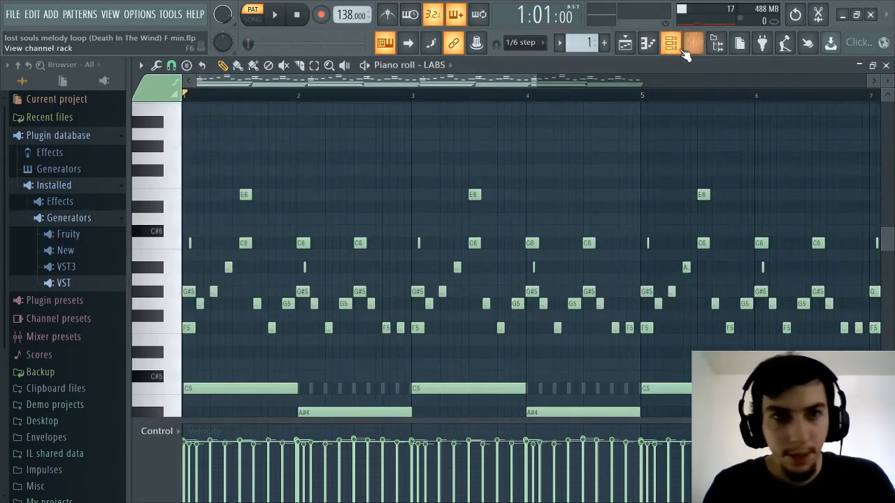
pyautogui.click(694, 43)
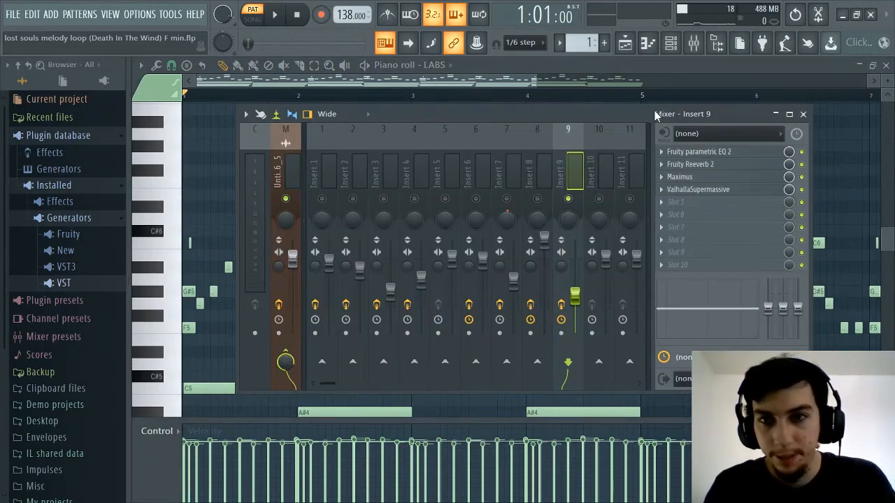
pyautogui.press('space')
pyautogui.press('F9')
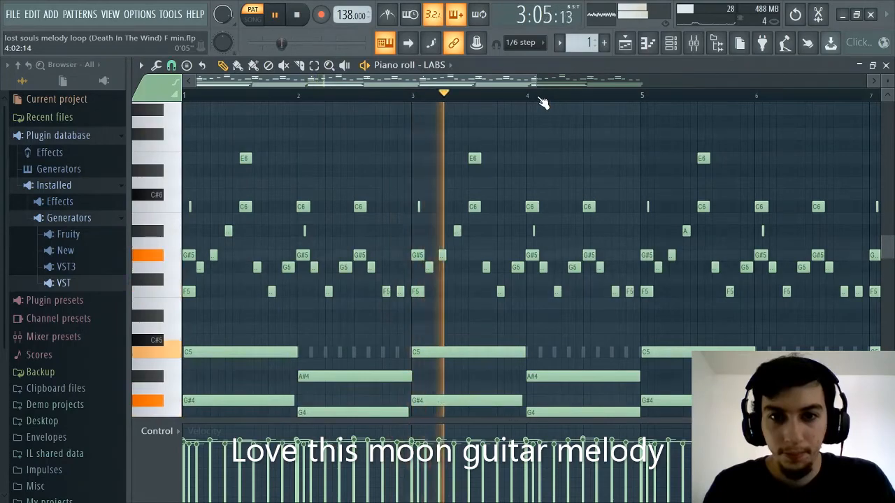
pyautogui.scroll(-3, 541, 100)
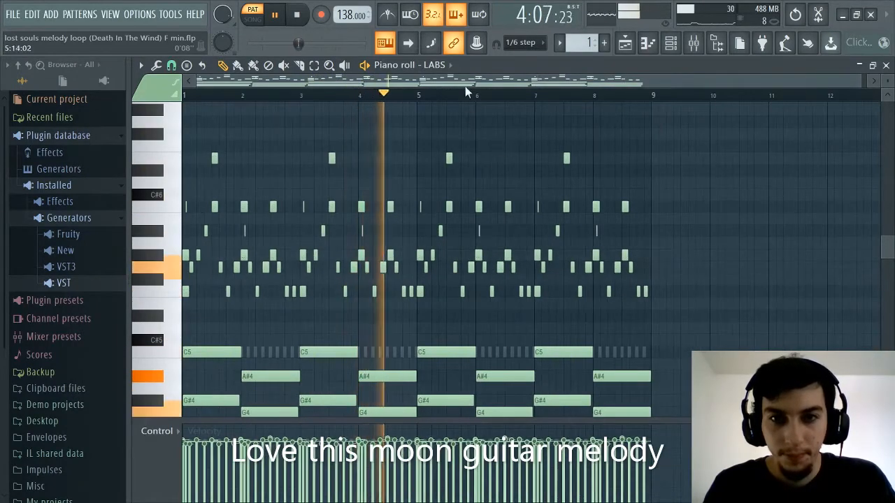
pyautogui.scroll(-2, 380, 136)
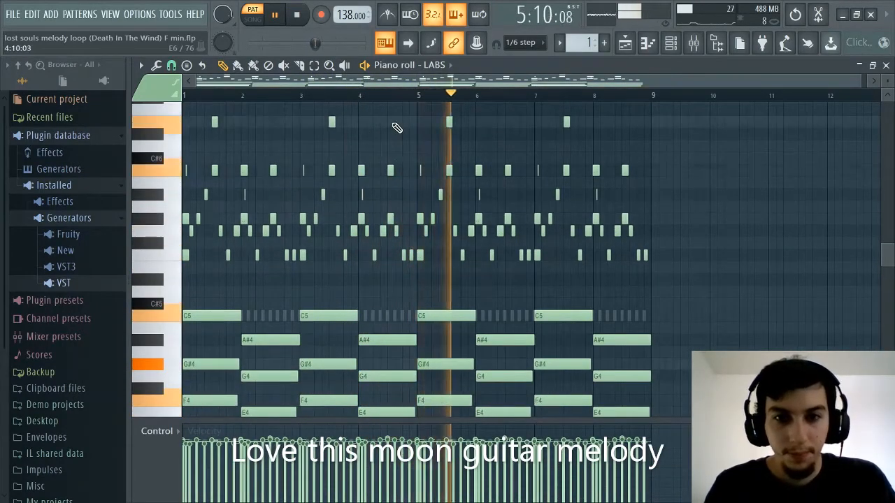
pyautogui.scroll(-1, 391, 133)
pyautogui.scroll(2, 395, 139)
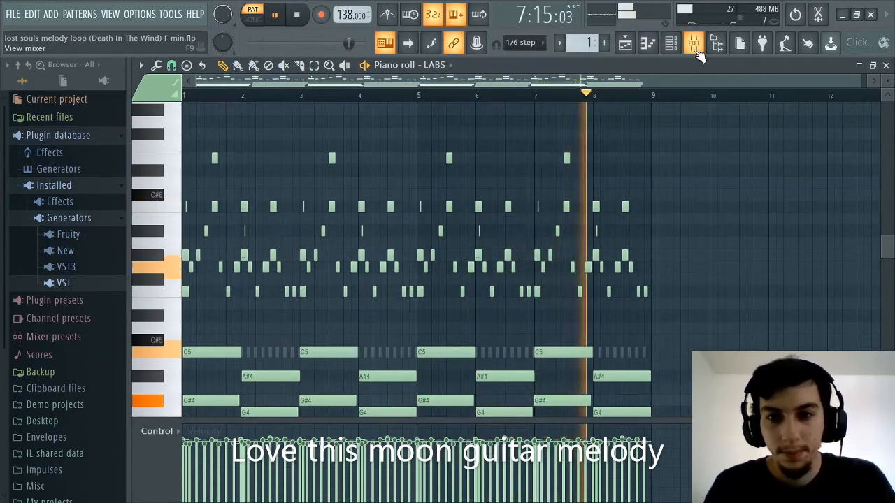
pyautogui.press('space')
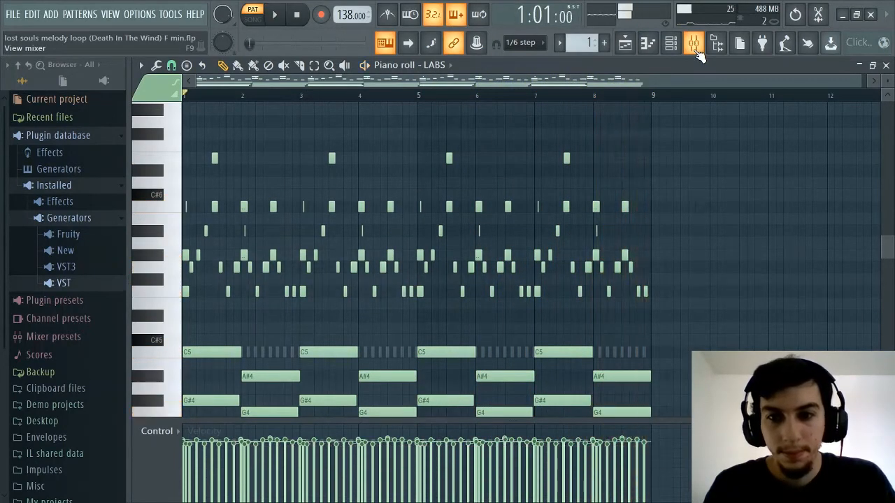
# Unmute Insert 8 again and play the Dark Side of the Moon and LABS parts together
pyautogui.click(694, 46)
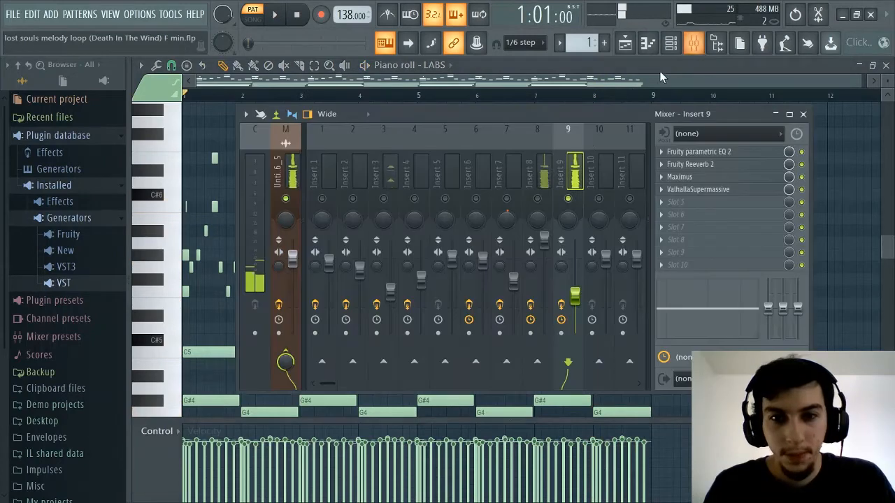
pyautogui.press('space')
pyautogui.click(693, 43)
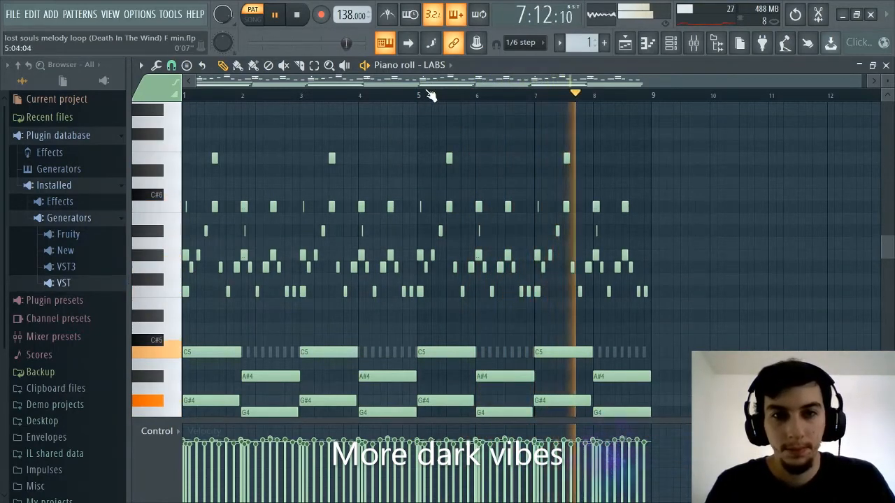
pyautogui.press('space')
# Add Gross Beat to effect slot 5 of Insert 9, using the Momentary preset with 1/2 Speed
pyautogui.click(702, 52)
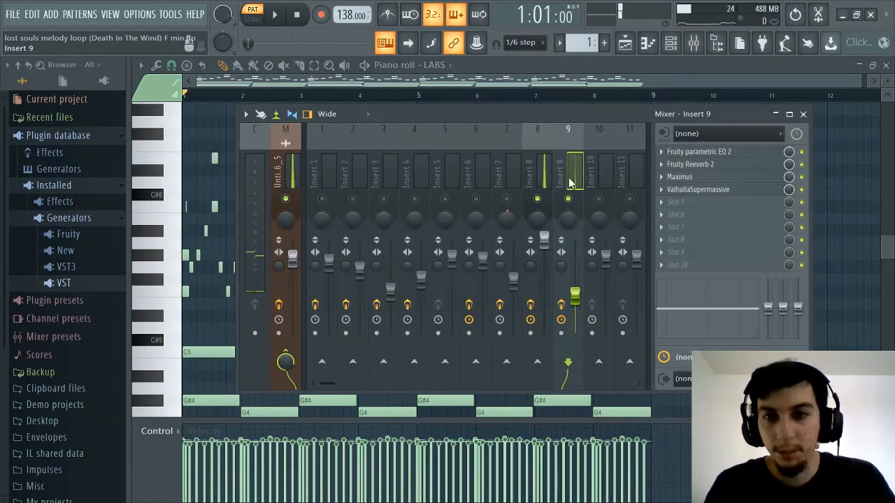
pyautogui.click(675, 202)
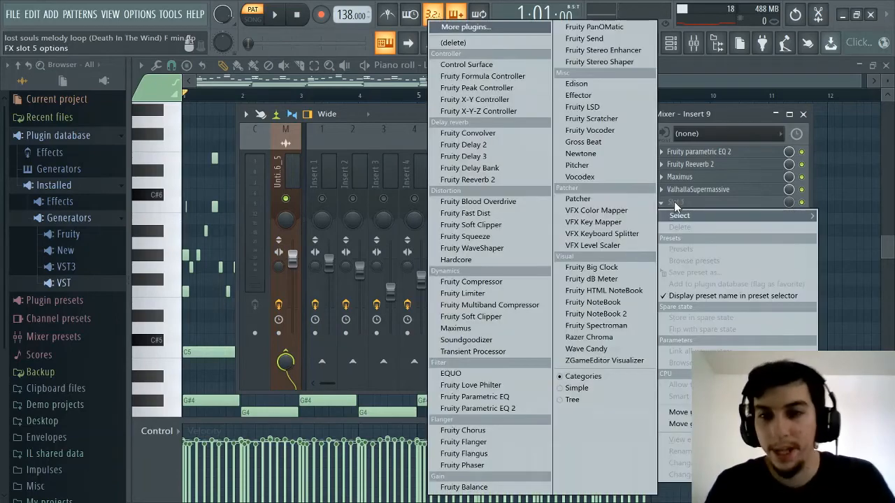
pyautogui.click(614, 141)
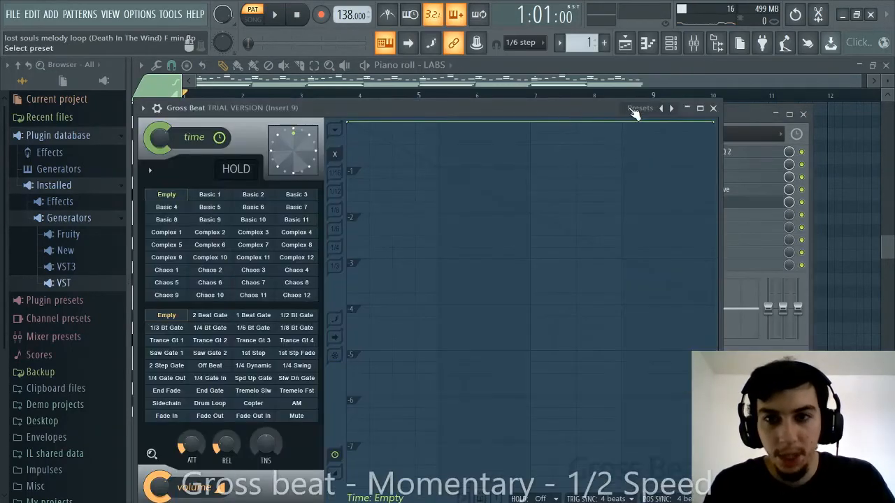
pyautogui.click(628, 109)
pyautogui.click(660, 137)
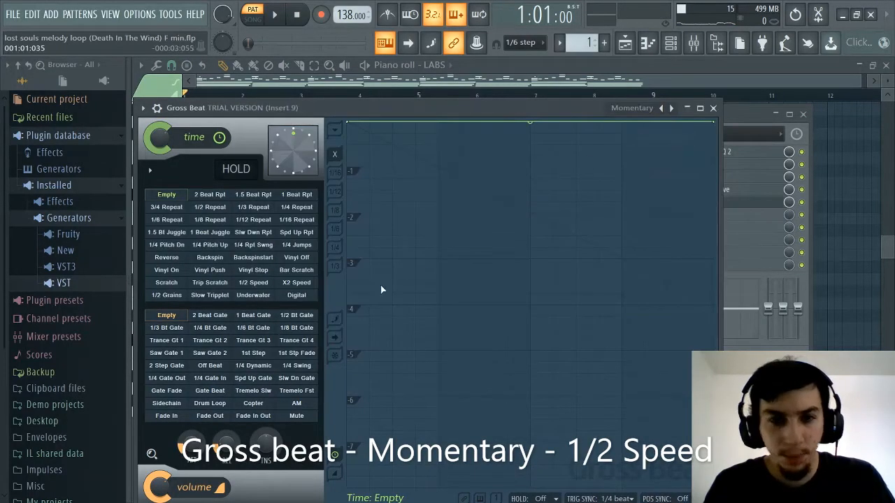
pyautogui.click(253, 283)
pyautogui.click(712, 109)
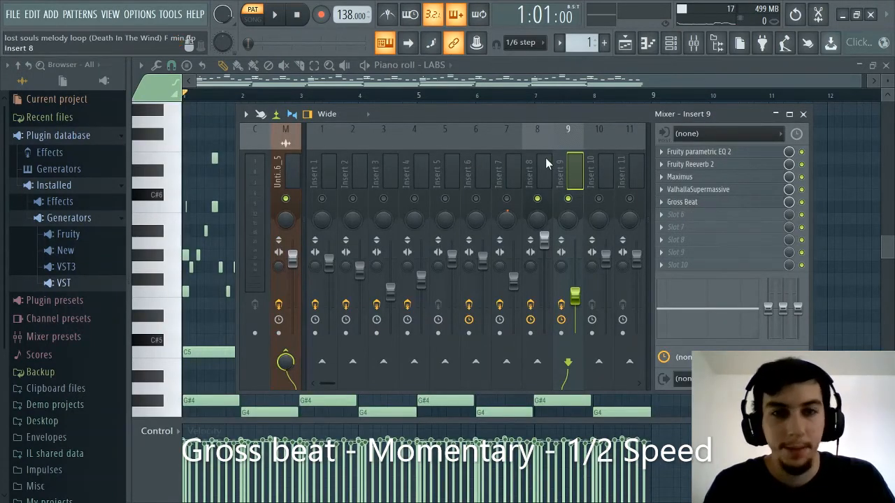
# Transpose all the LABS notes up one octave in the piano roll while playing the half-speed version of the loop
pyautogui.press('space')
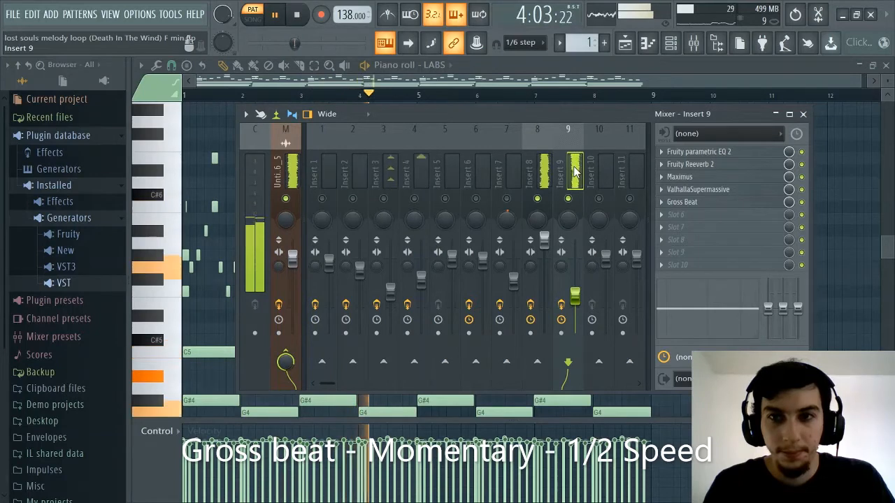
pyautogui.click(647, 42)
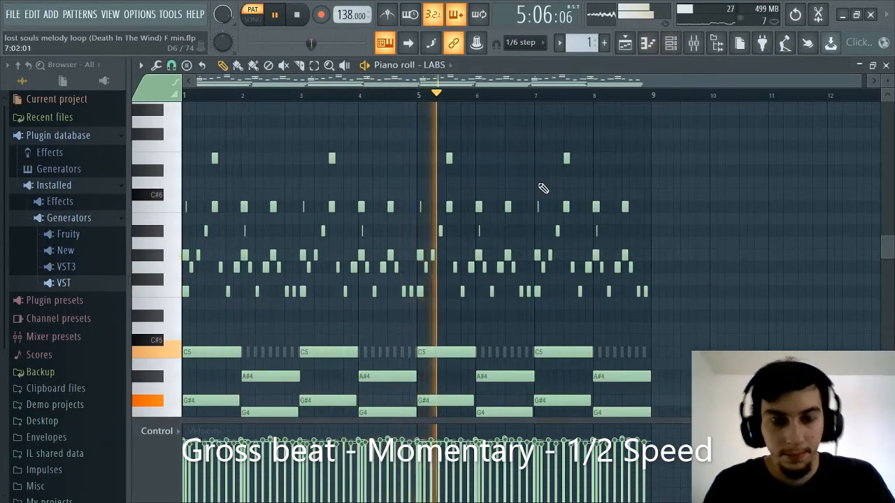
pyautogui.hotkey('ctrl', 'Up')
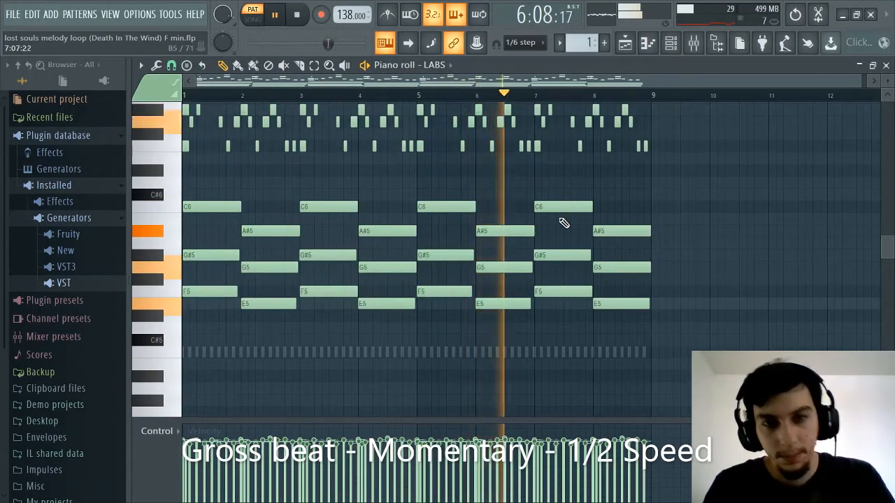
pyautogui.scroll(2, 556, 203)
pyautogui.scroll(2, 650, 227)
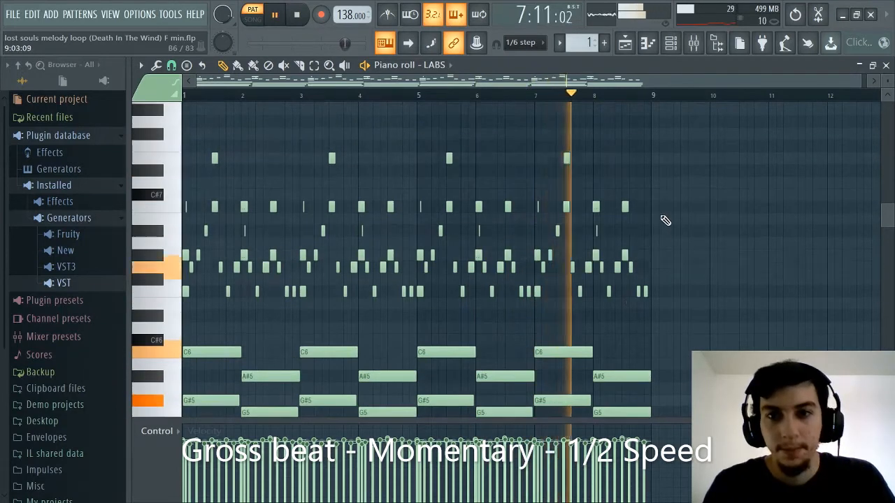
pyautogui.scroll(-1, 663, 220)
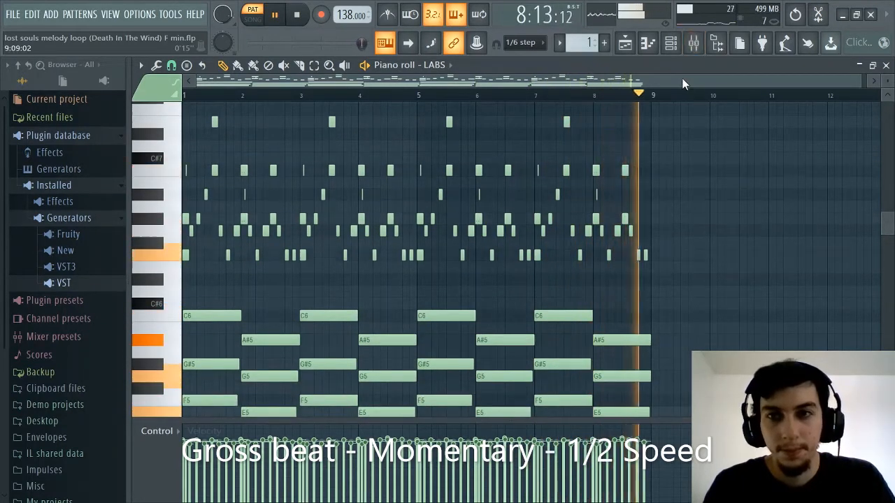
pyautogui.press('space')
# Remove Gross Beat from effect slot 5 of Insert 9 and close the mixer
pyautogui.click(694, 43)
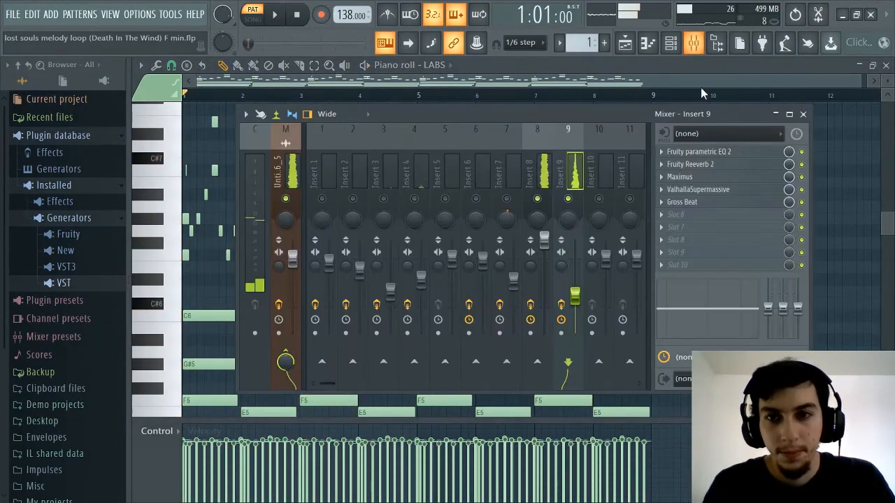
pyautogui.click(662, 205)
pyautogui.click(673, 219)
pyautogui.moveTo(592, 103); pyautogui.dragTo(598, 102)
pyautogui.click(694, 43)
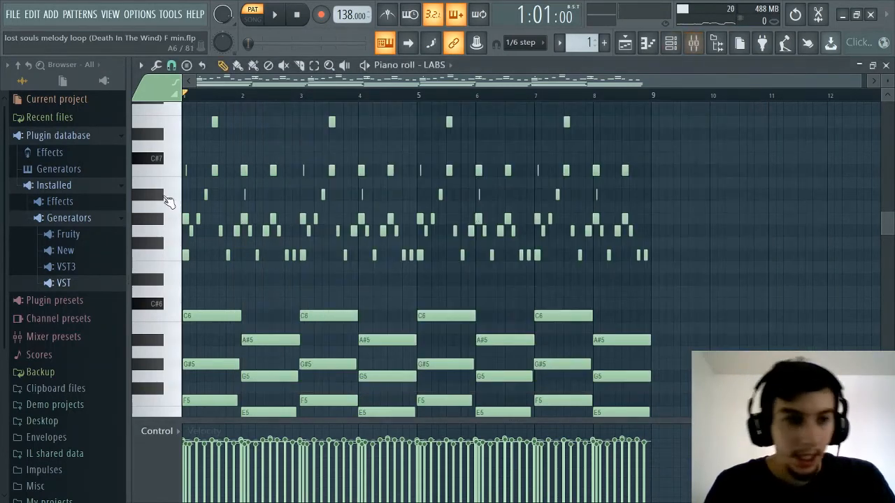
# Find the KCB Lost Soul Loop Kit folder under Desktop in the browser and preview Death In The Wind Loop F min 138bpm
pyautogui.scroll(-5, 35, 301)
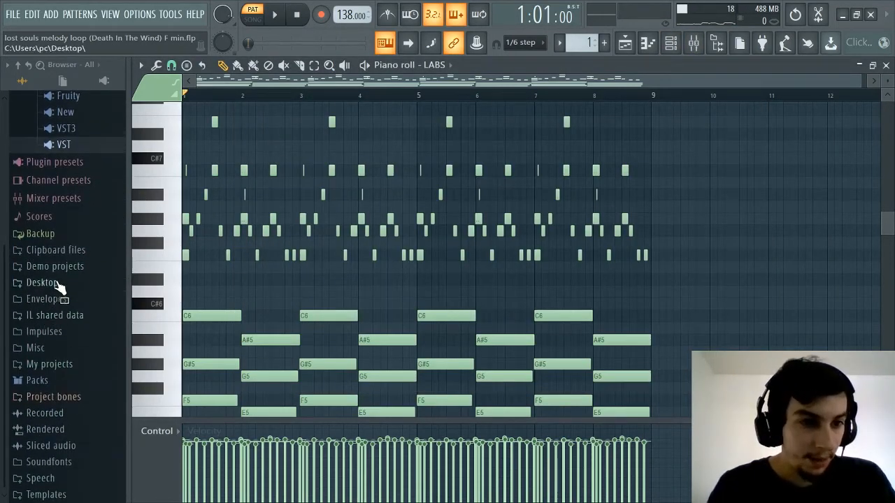
pyautogui.click(59, 284)
pyautogui.scroll(-10, 70, 309)
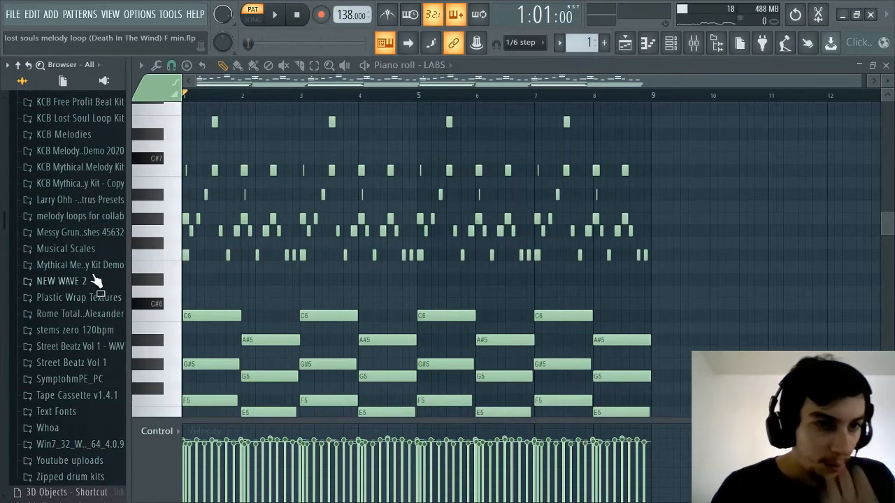
pyautogui.scroll(3, 95, 230)
pyautogui.click(100, 204)
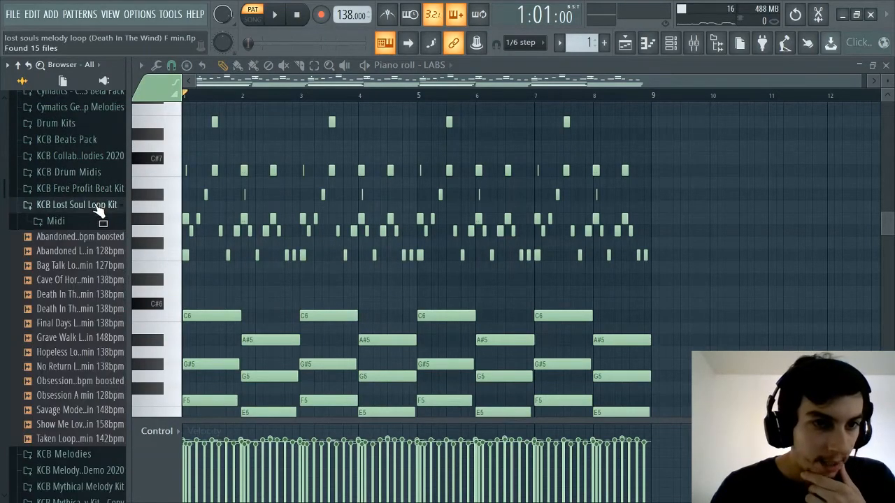
pyautogui.scroll(-3, 95, 293)
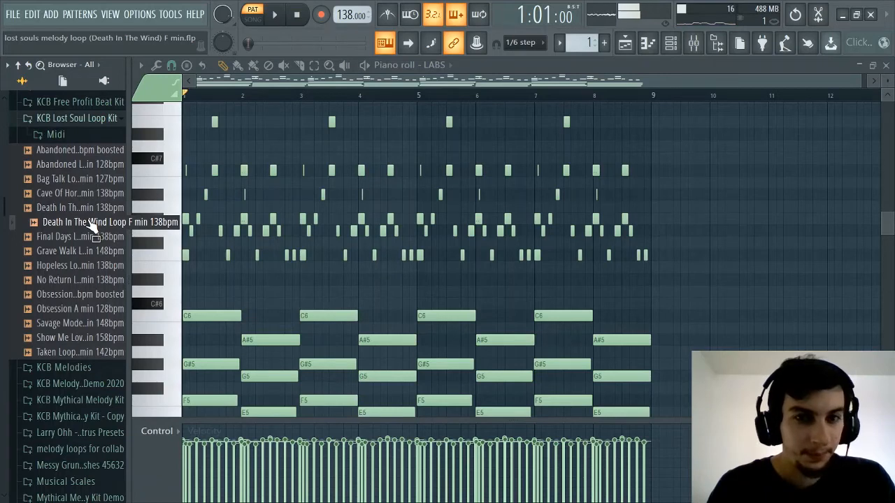
pyautogui.scroll(3, 363, 97)
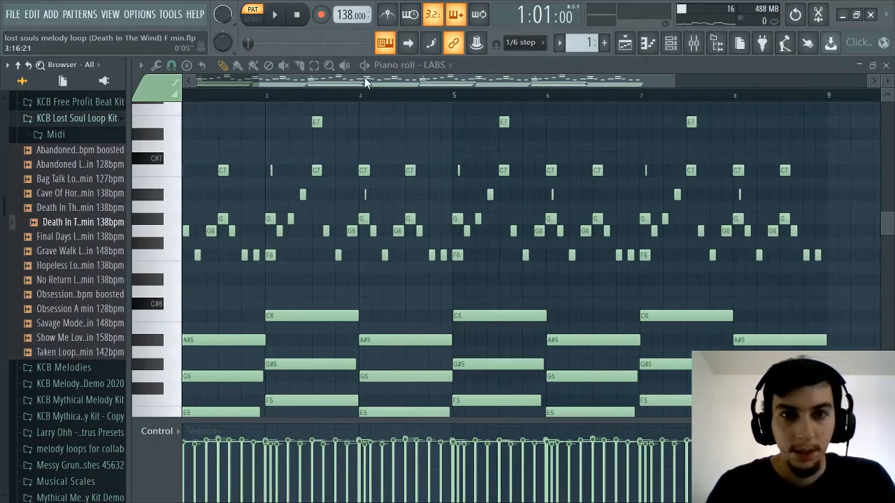
pyautogui.scroll(2, 289, 150)
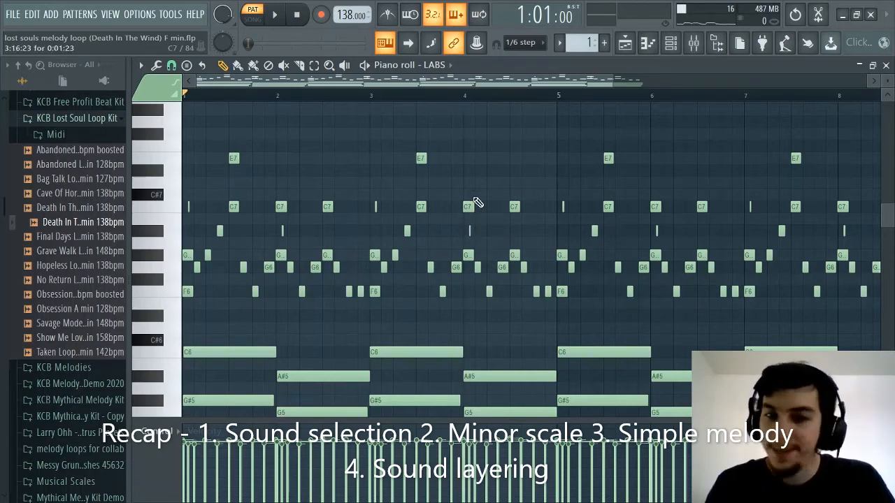
pyautogui.scroll(2, 436, 96)
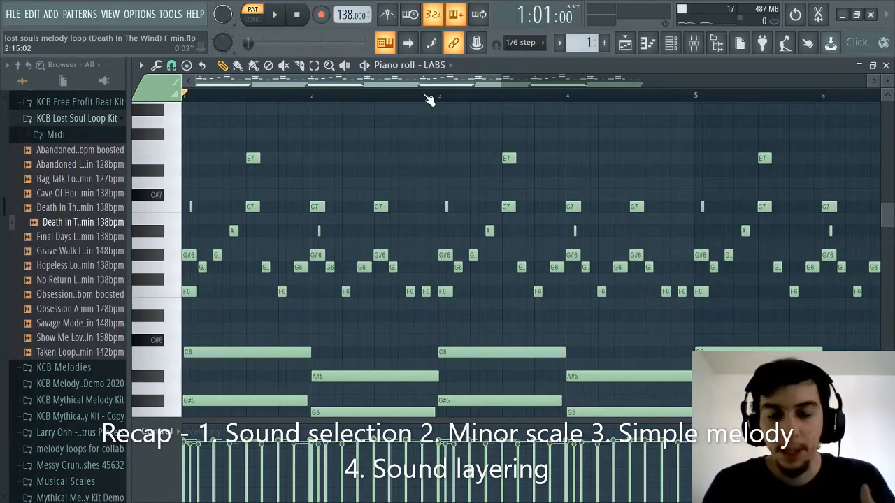
pyautogui.scroll(-2, 428, 97)
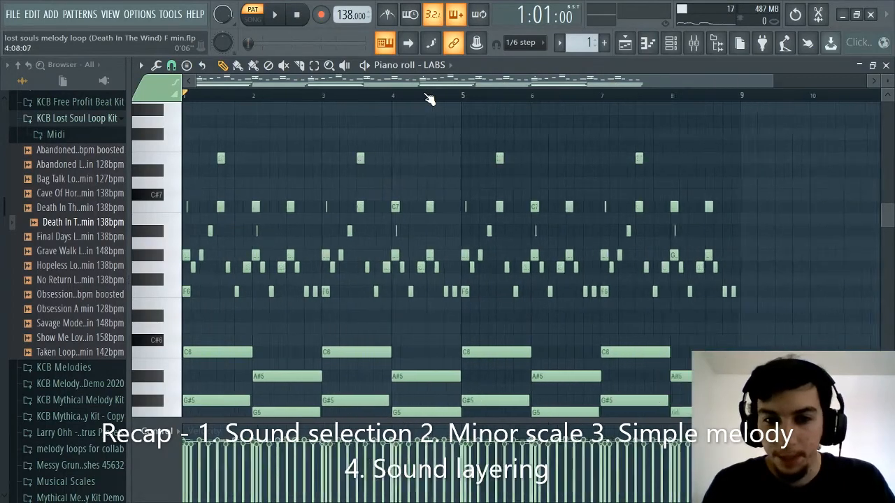
pyautogui.scroll(-3, 413, 224)
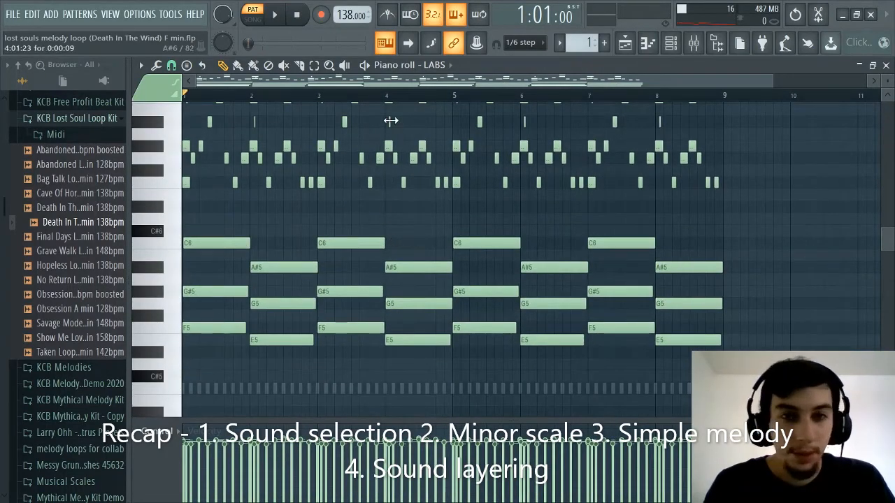
pyautogui.scroll(2, 400, 97)
pyautogui.moveTo(342, 82); pyautogui.dragTo(269, 84)
pyautogui.scroll(1, 277, 194)
pyautogui.scroll(1, 277, 194)
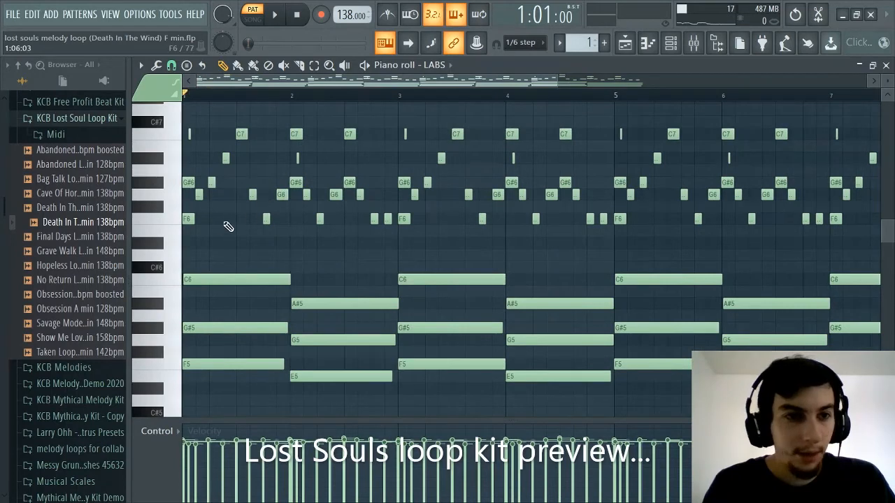
# Preview the kit's Abandoned boosted, Cave Of Horror, Grave Walk, Hopeless, No Return, Obsession boosted and Savage Mode loops, and collapse the kit folder
pyautogui.click(107, 153)
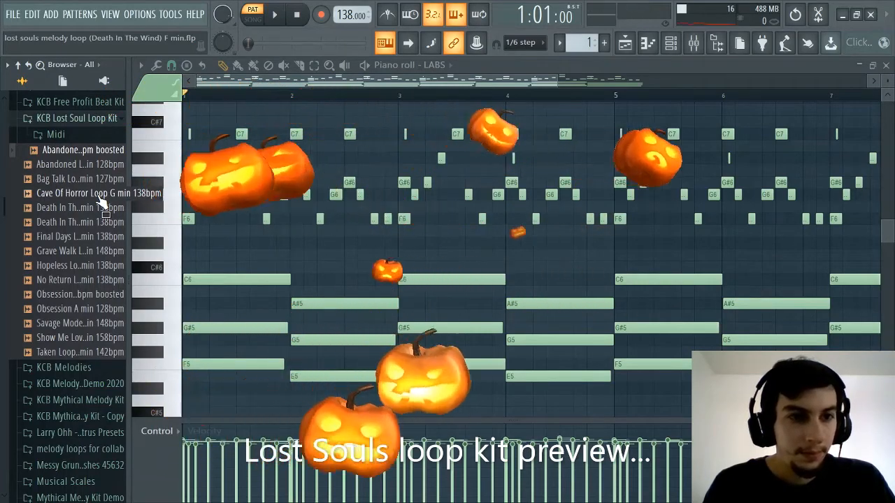
pyautogui.click(100, 196)
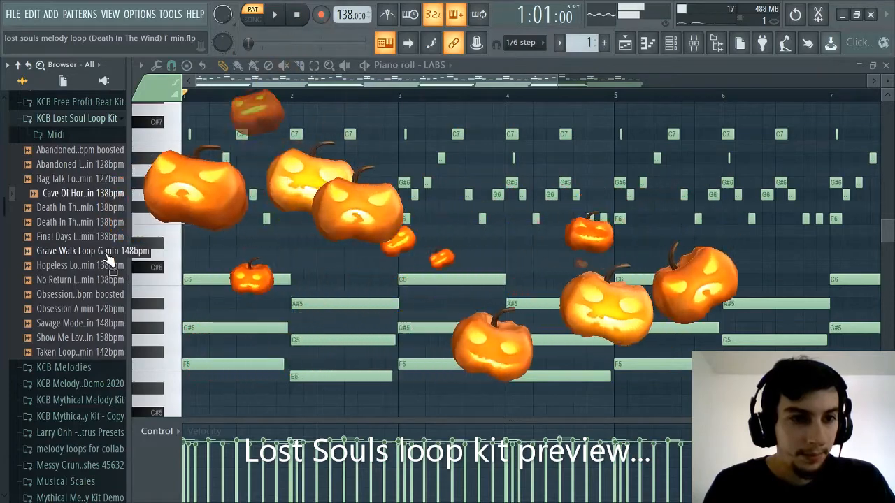
pyautogui.click(107, 253)
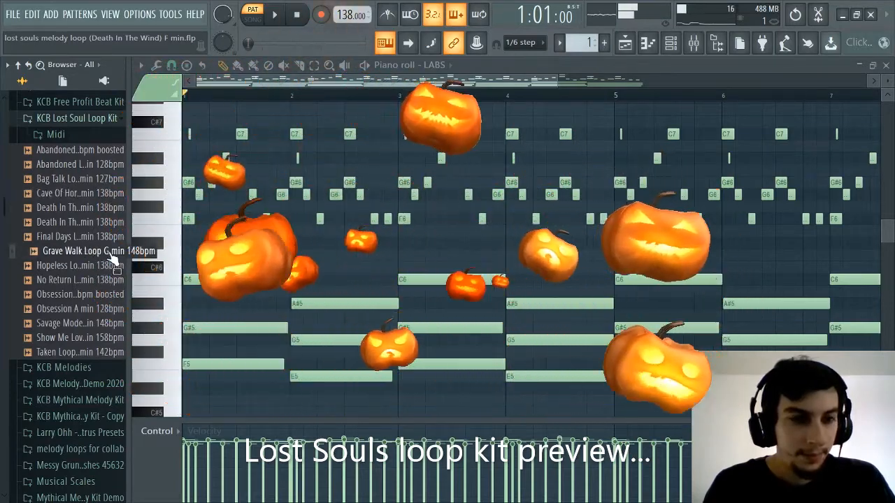
pyautogui.click(110, 268)
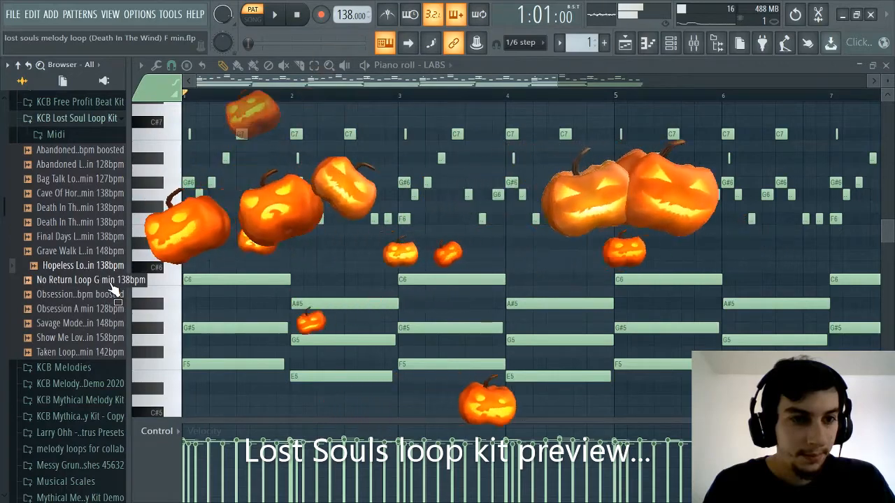
pyautogui.click(109, 281)
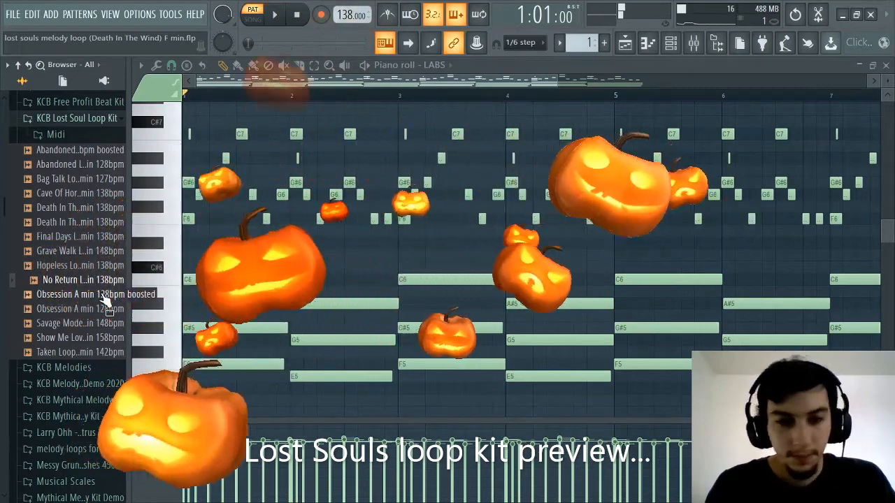
pyautogui.click(101, 295)
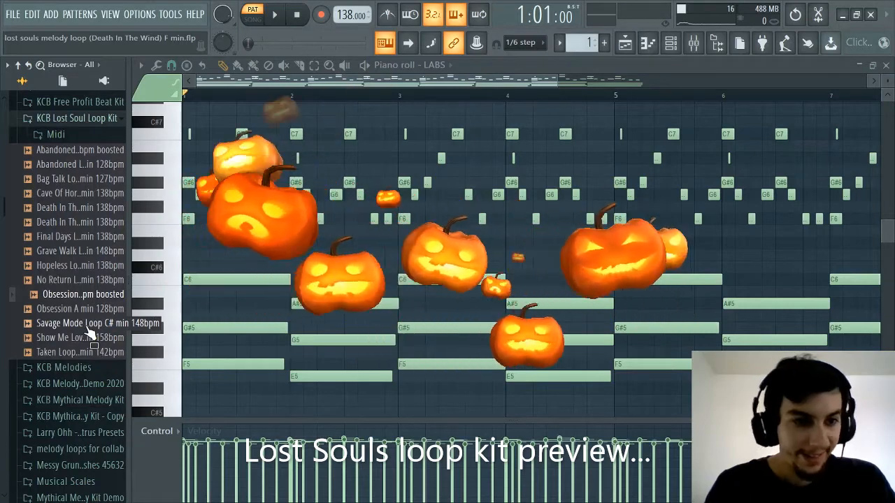
pyautogui.click(88, 328)
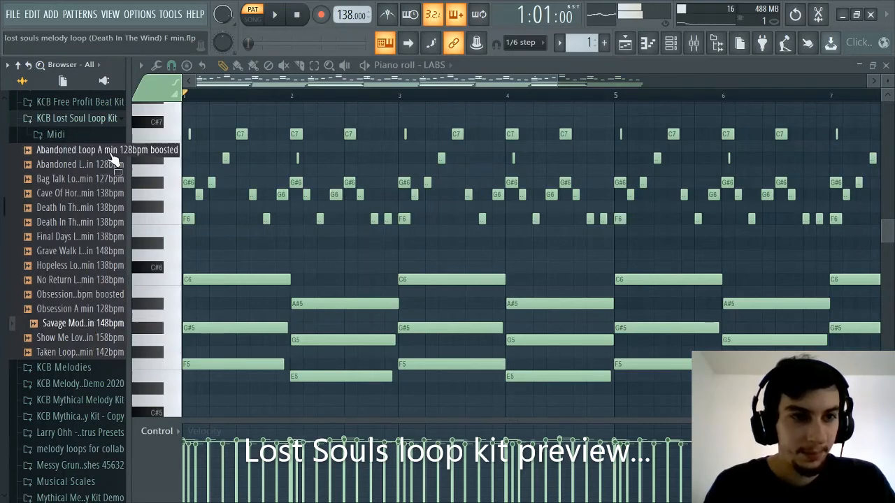
pyautogui.click(90, 126)
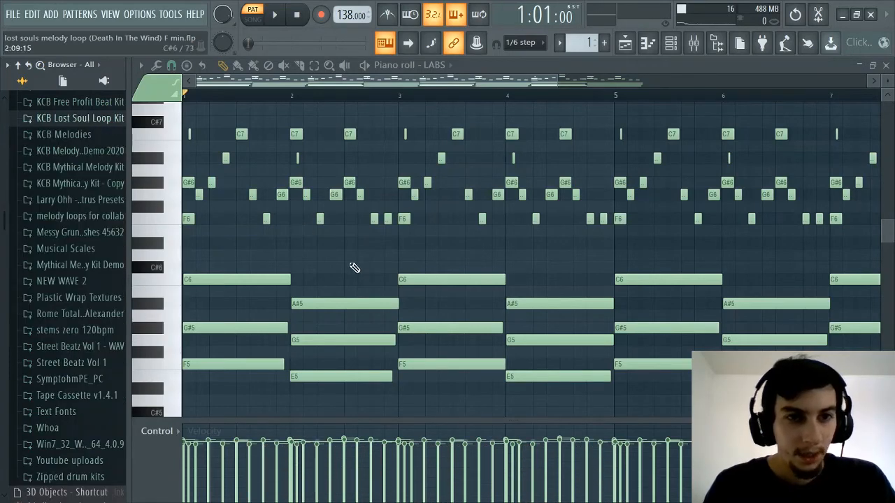
pyautogui.scroll(3, 347, 264)
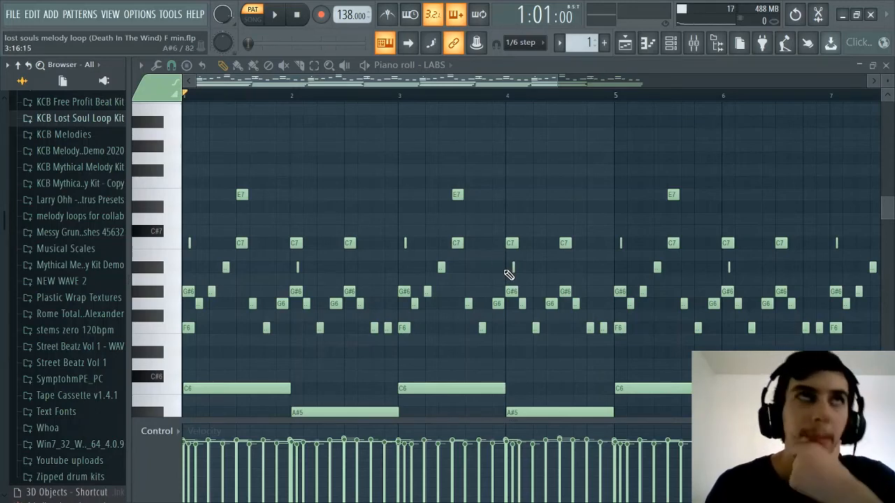
pyautogui.scroll(-2, 510, 272)
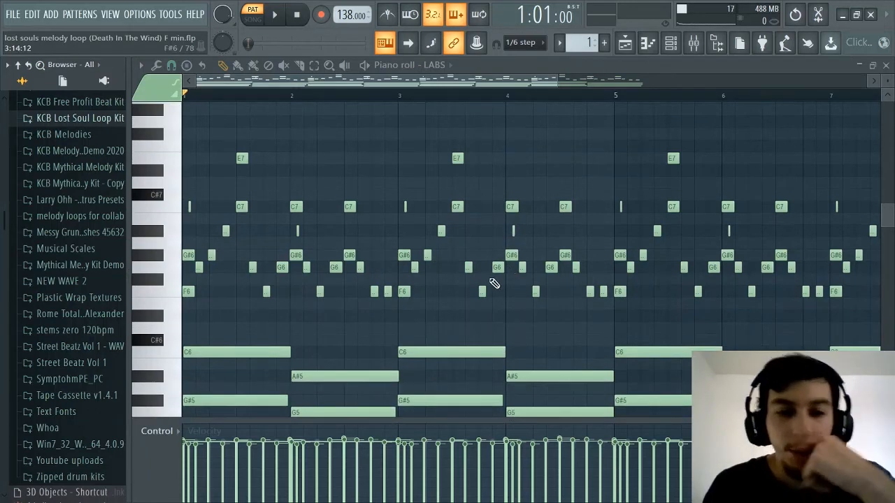
pyautogui.scroll(2, 494, 283)
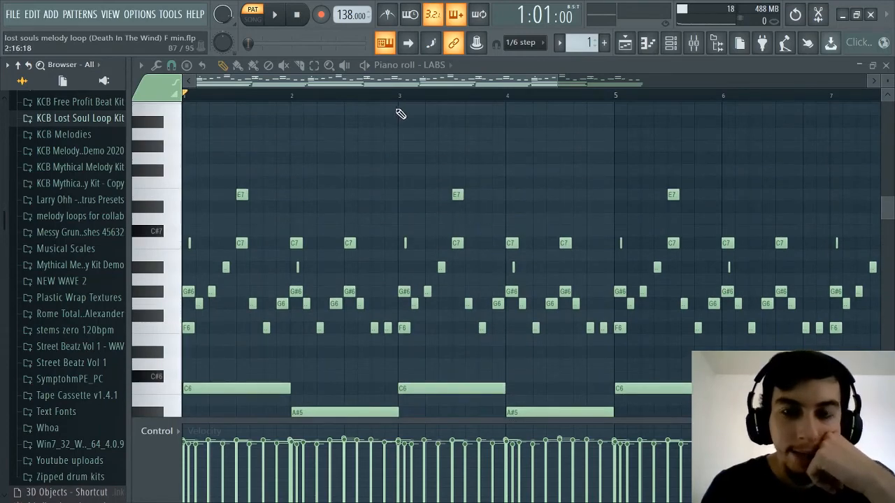
pyautogui.scroll(-2, 395, 100)
pyautogui.scroll(-2, 406, 142)
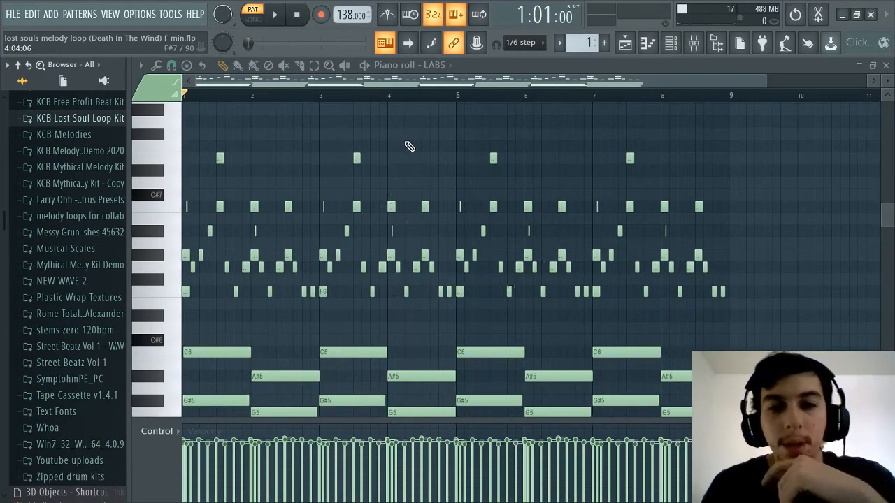